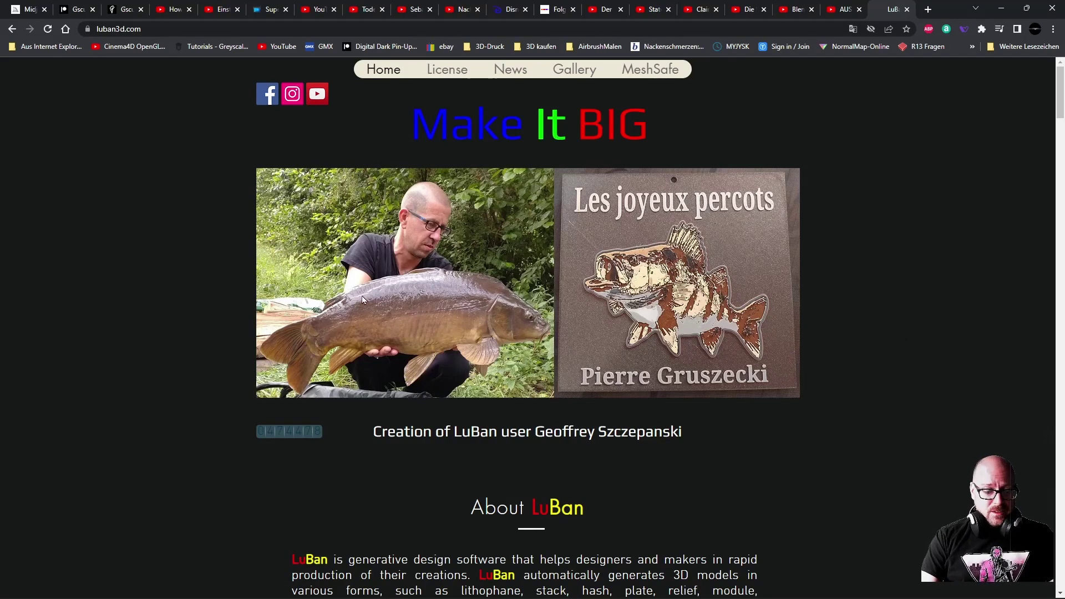
On luban3d.com, scroll to the Download LuBan section and follow its Google Drive link.
left_click(118, 30)
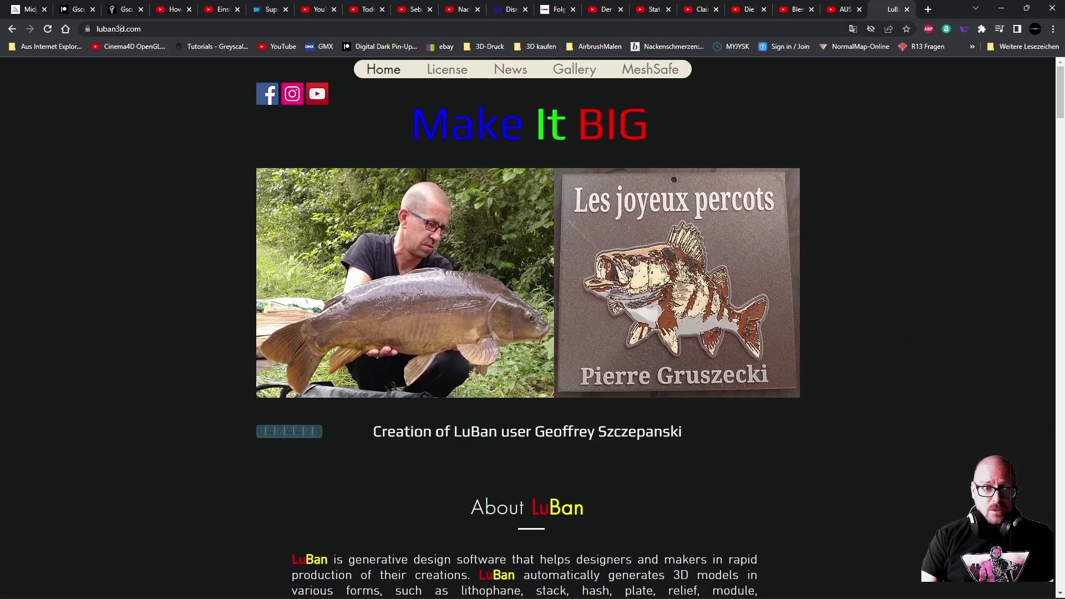
scroll(878, 368, "down", 7)
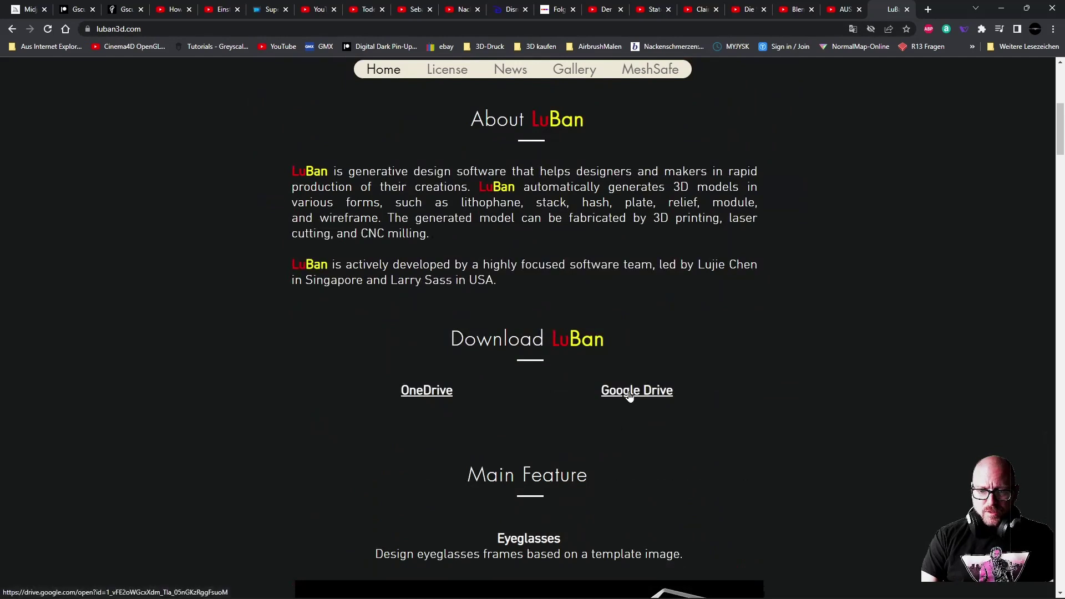
left_click(630, 392)
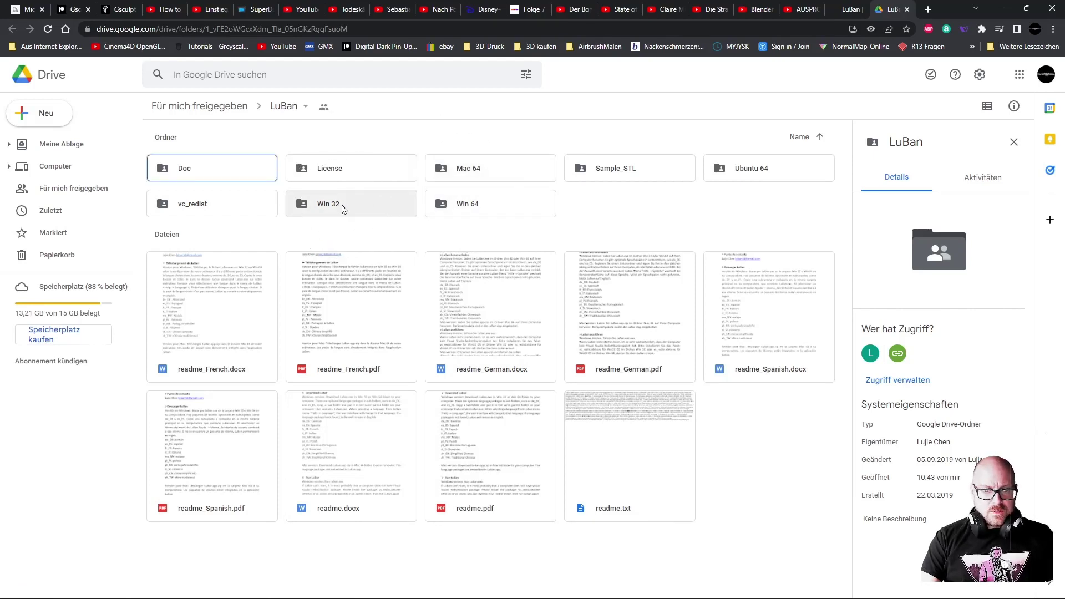
Open the Win 64 folder in the shared LuBan Drive folder, then minimize Chrome.
left_click(507, 215)
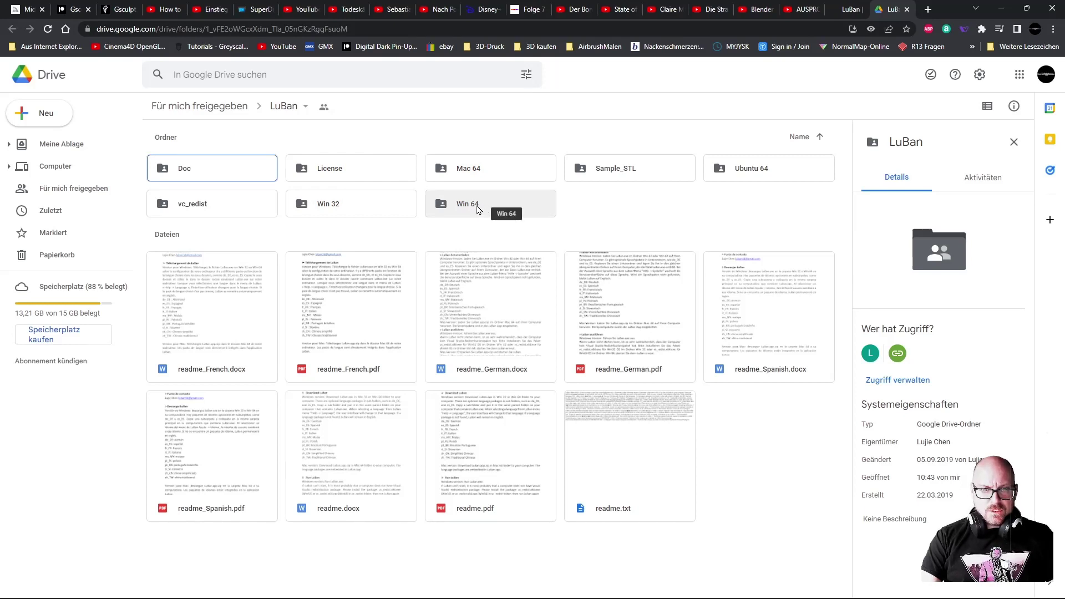
double_click(481, 210)
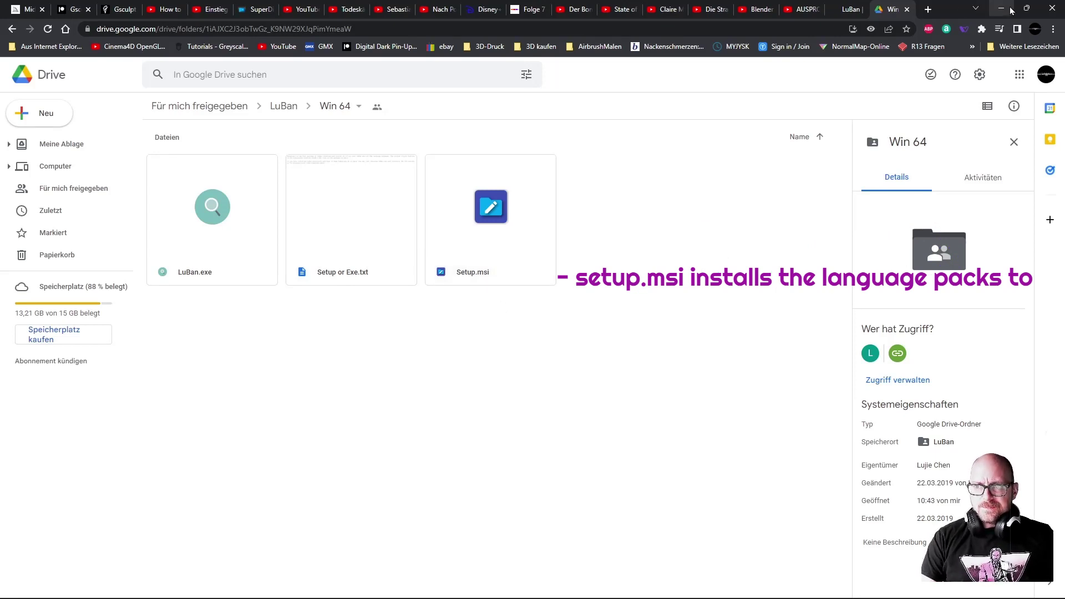
left_click(1001, 11)
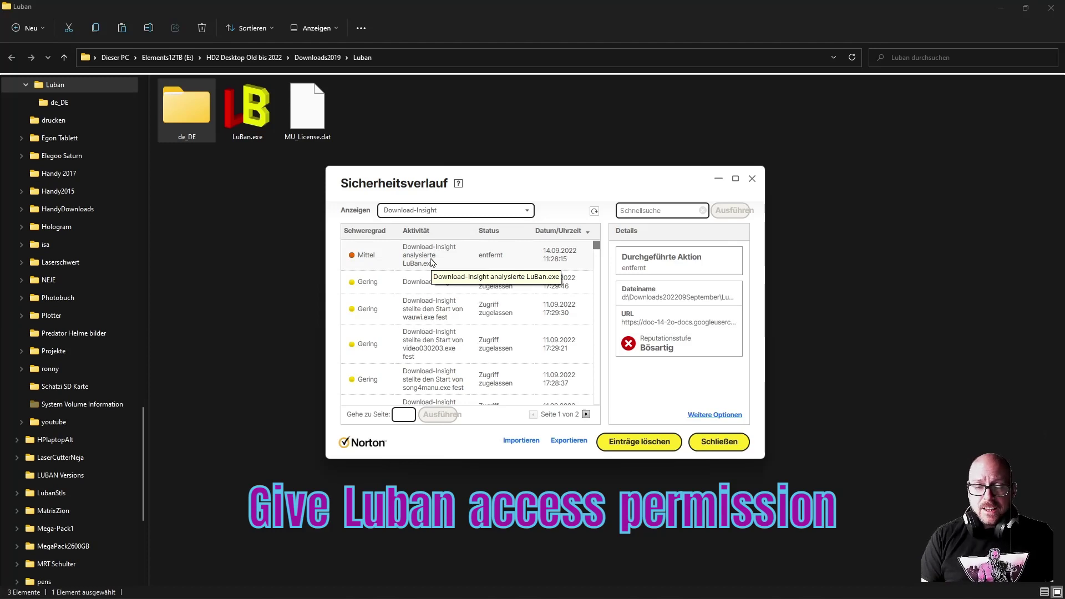
Close Norton's Sicherheitsverlauf window that lists LuBan.exe as removed.
left_click(752, 179)
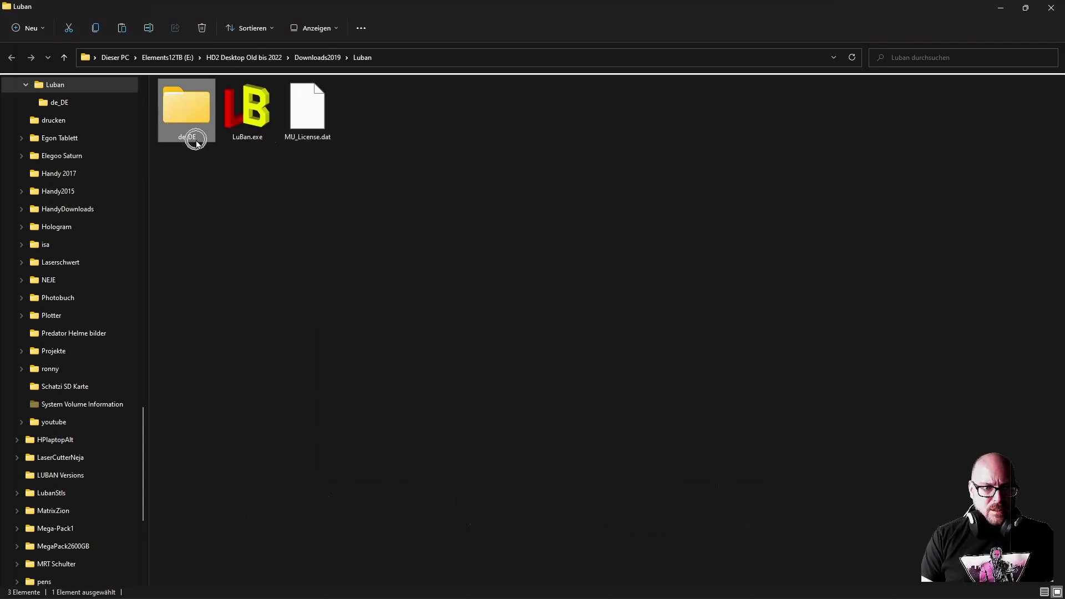
Run LuBan.exe from the Luban folder using Als Administrator ausführen.
mouse_move(187, 129)
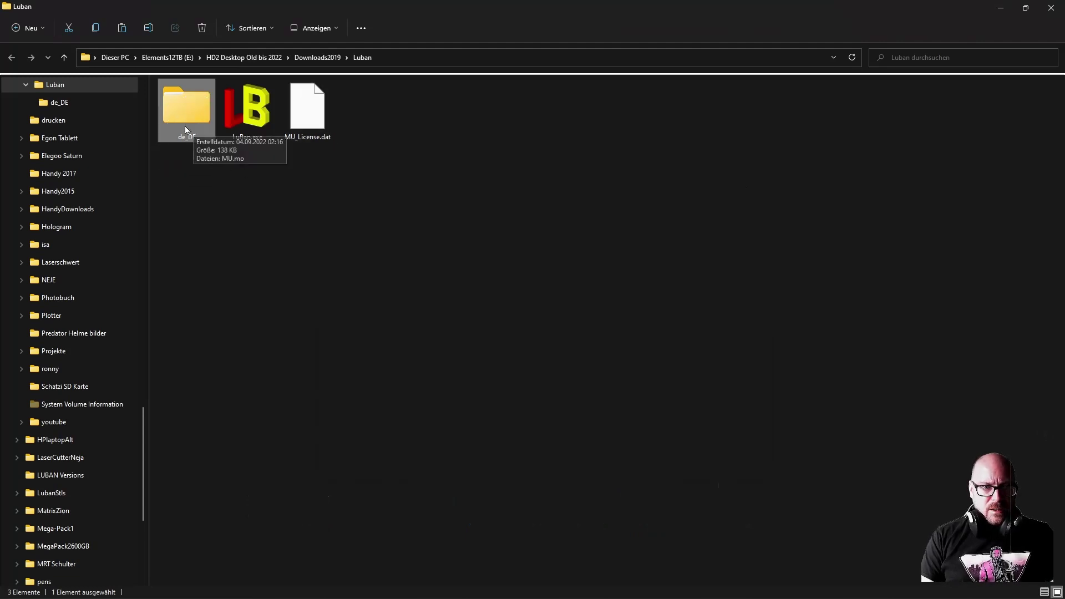
right_click(251, 116)
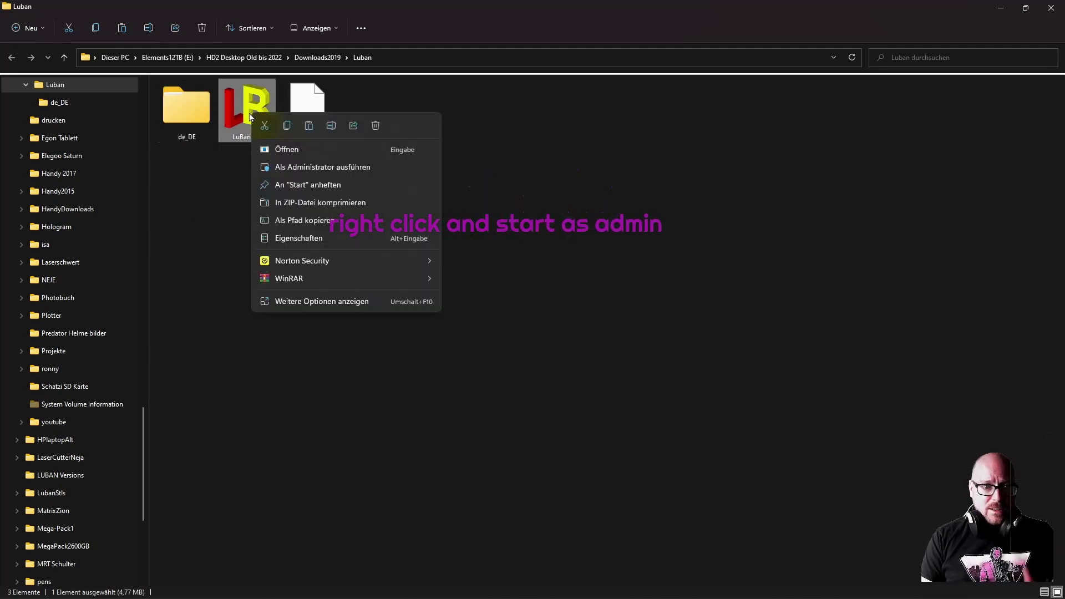
left_click(314, 167)
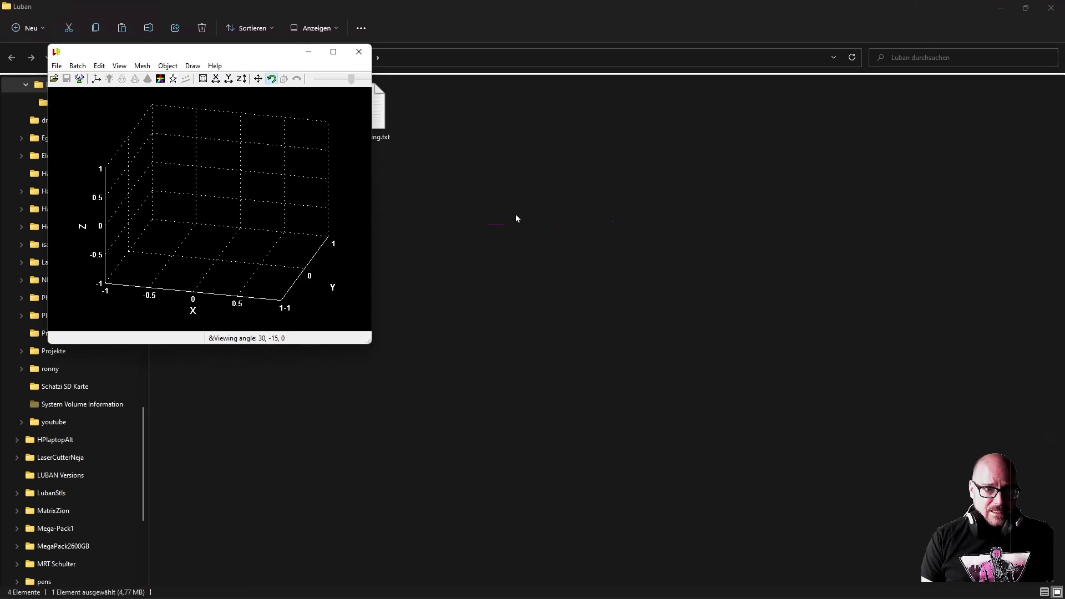
Center the LuBan window and create a new lithophane via File > Create > Lithophane.
left_click_drag(250, 55, 582, 204)
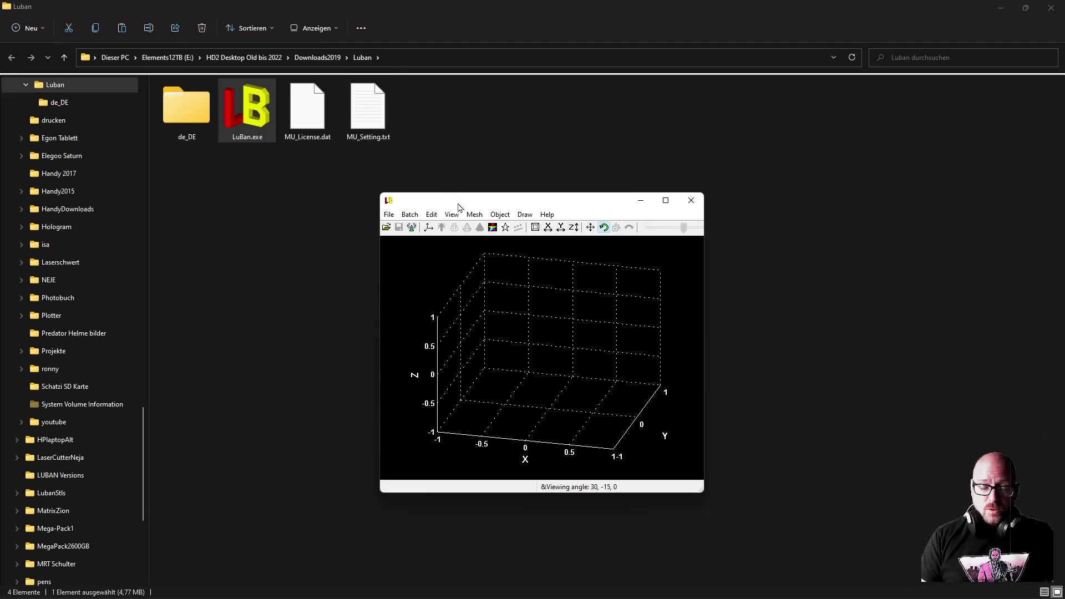
left_click(387, 217)
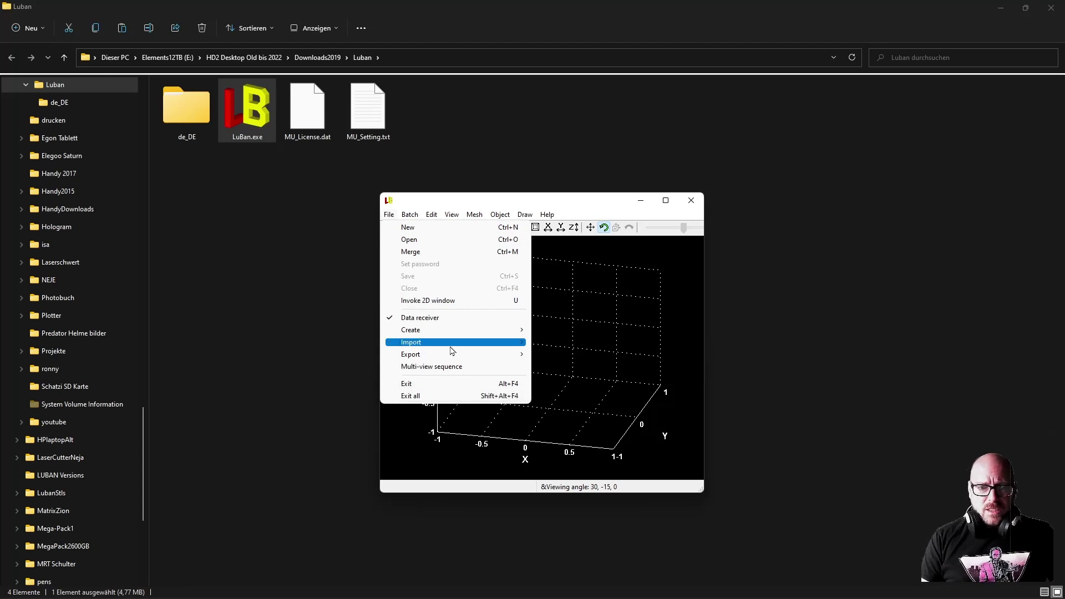
mouse_move(443, 346)
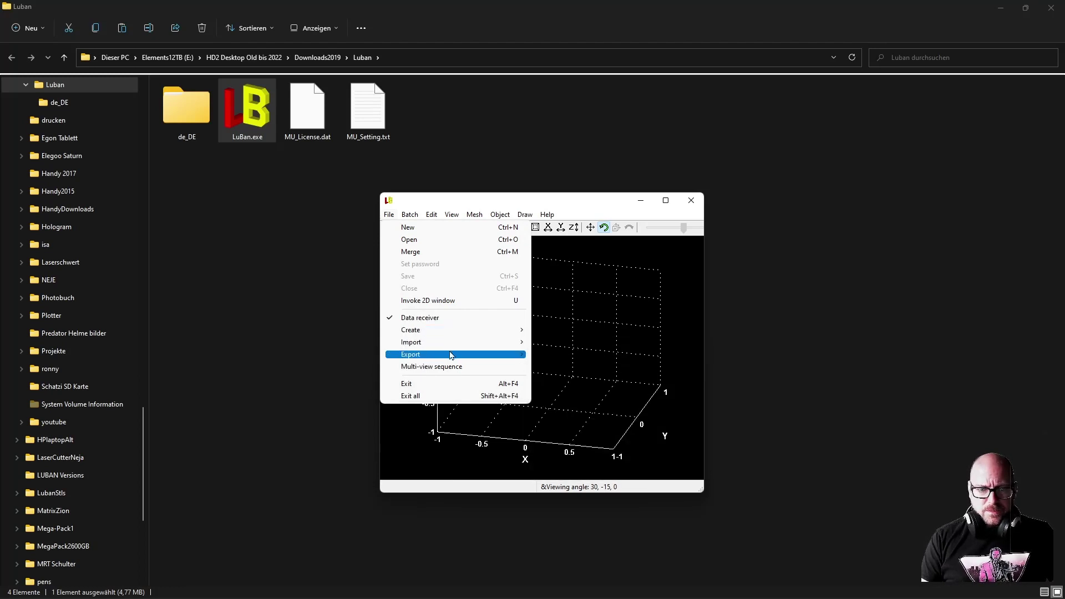
mouse_move(473, 332)
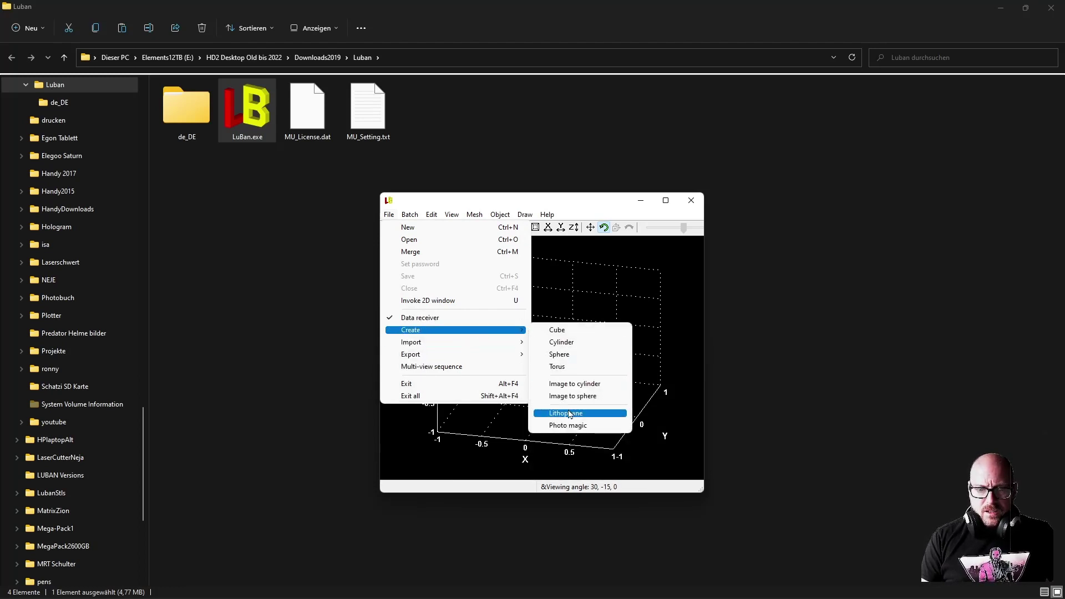
left_click(566, 412)
Change the lithophane shape to Sphere, then close LuBan 3D.
left_click(82, 65)
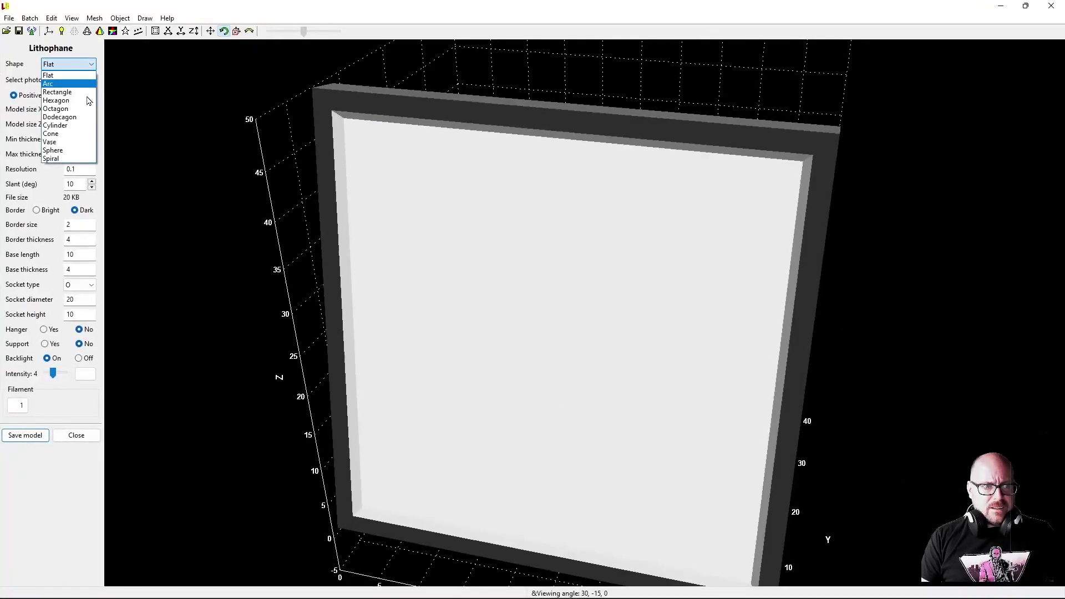
left_click(74, 151)
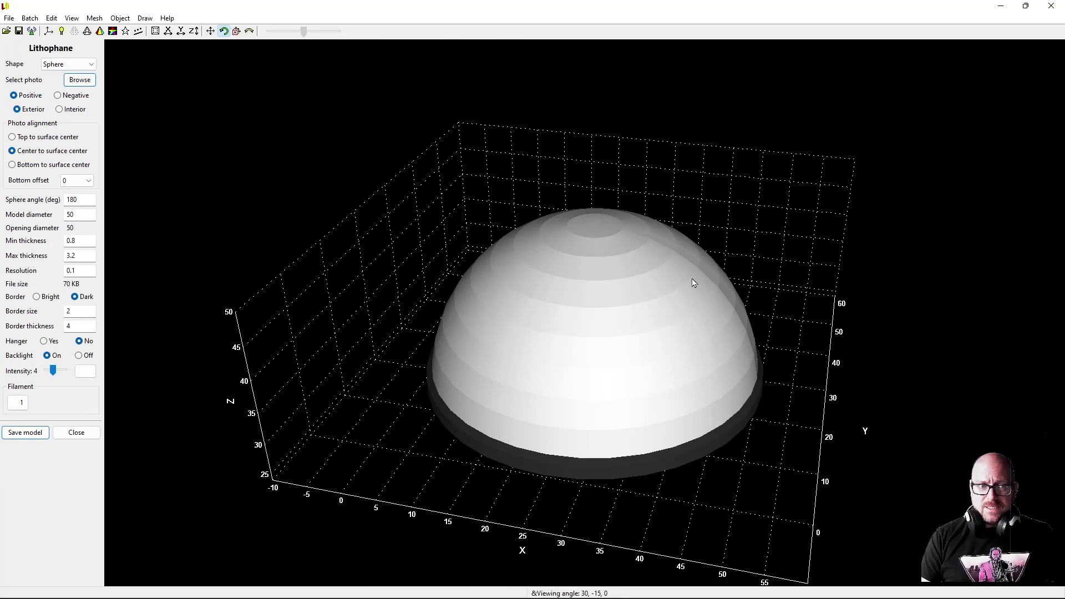
left_click(1051, 6)
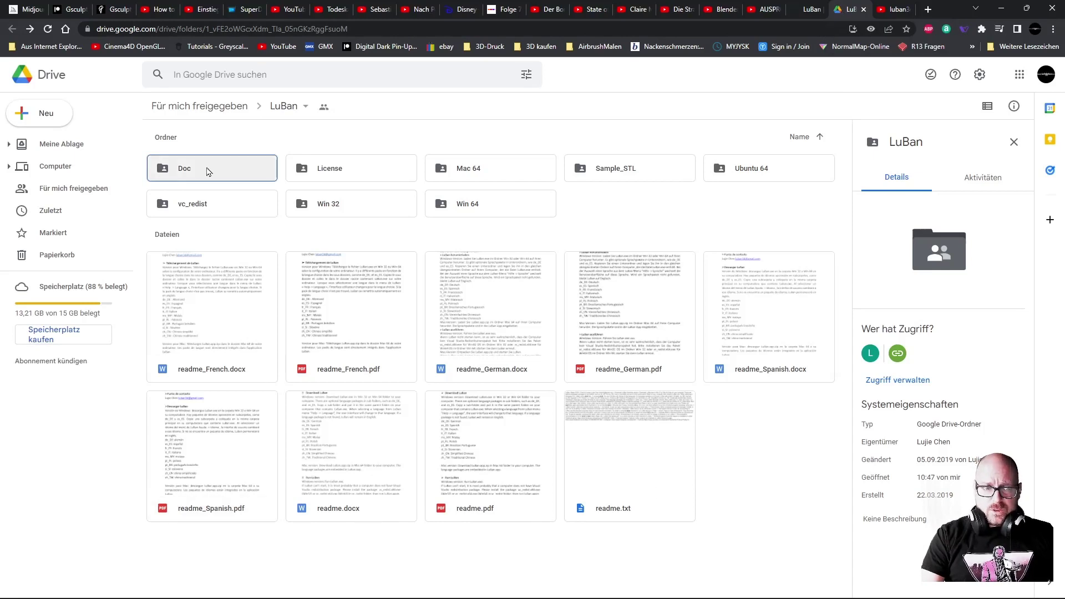
Open the Doc folder, then its German subfolder holding Hallo LuBan.pdf.
double_click(206, 171)
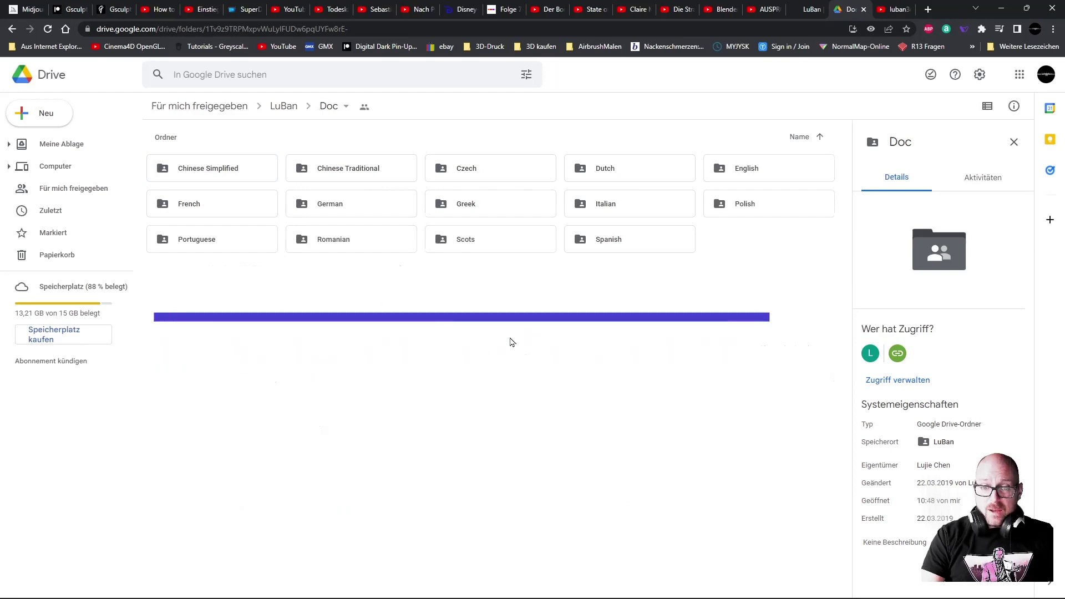
double_click(323, 207)
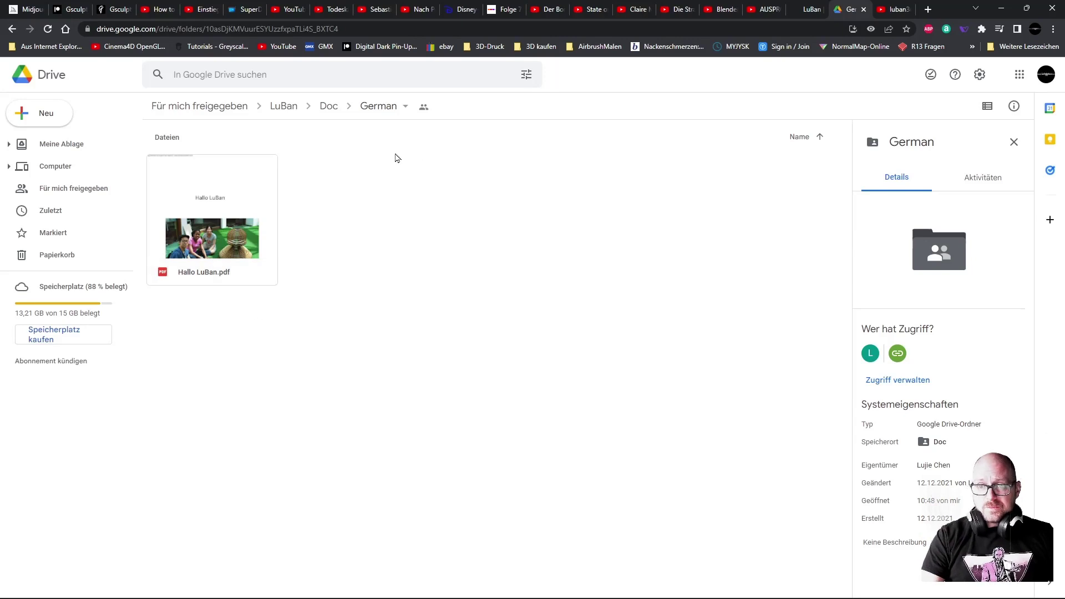
Switch to the YouTube tab and browse the luban3d search results.
left_click(894, 9)
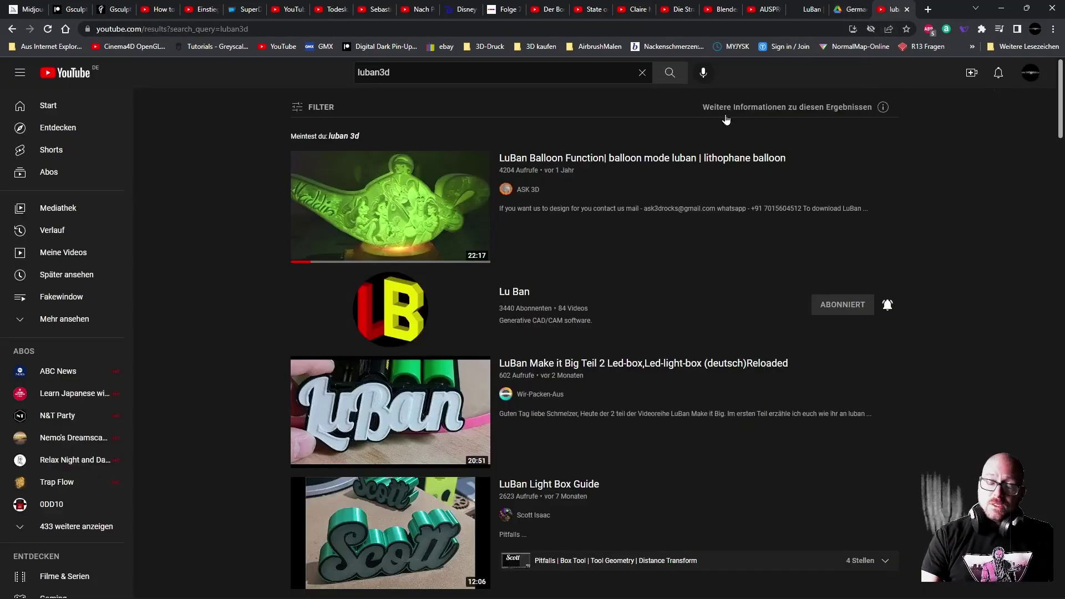
mouse_move(738, 201)
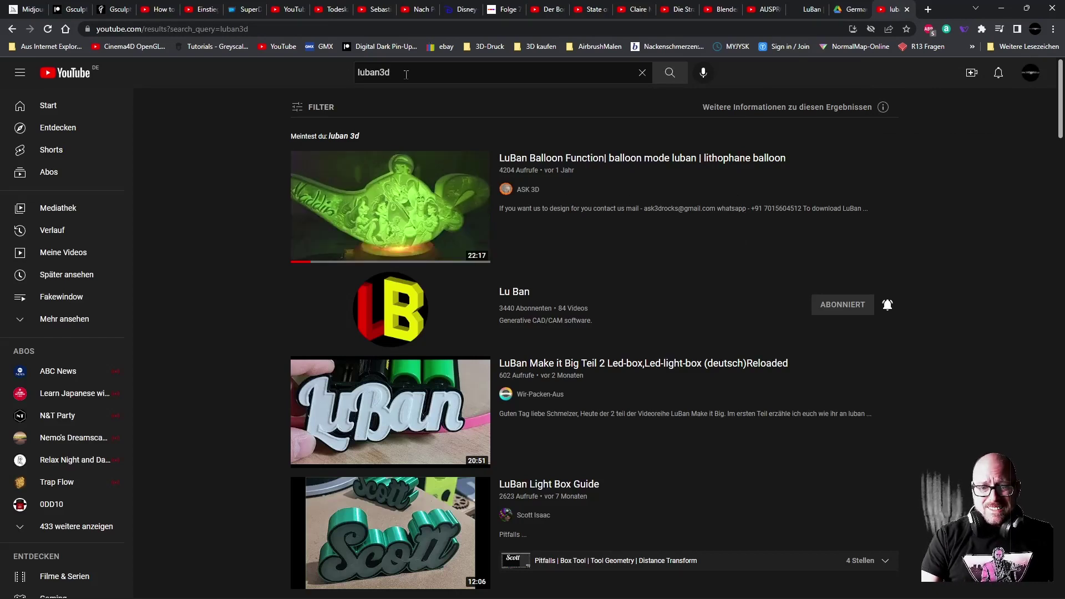
scroll(637, 285, "down", 6)
scroll(637, 283, "down", 3)
scroll(725, 398, "up", 4)
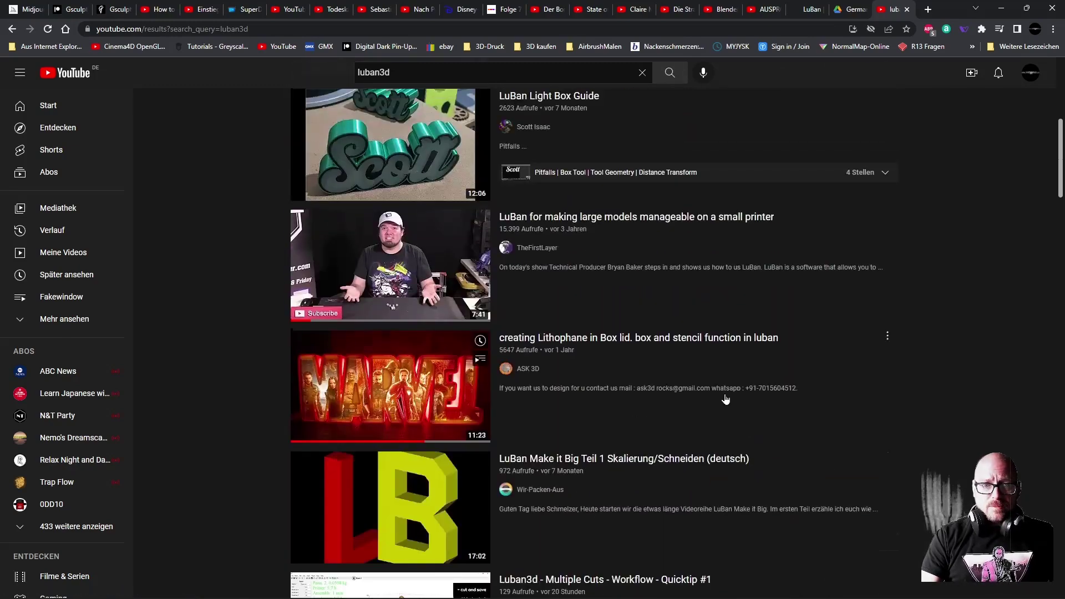
scroll(725, 399, "down", 7)
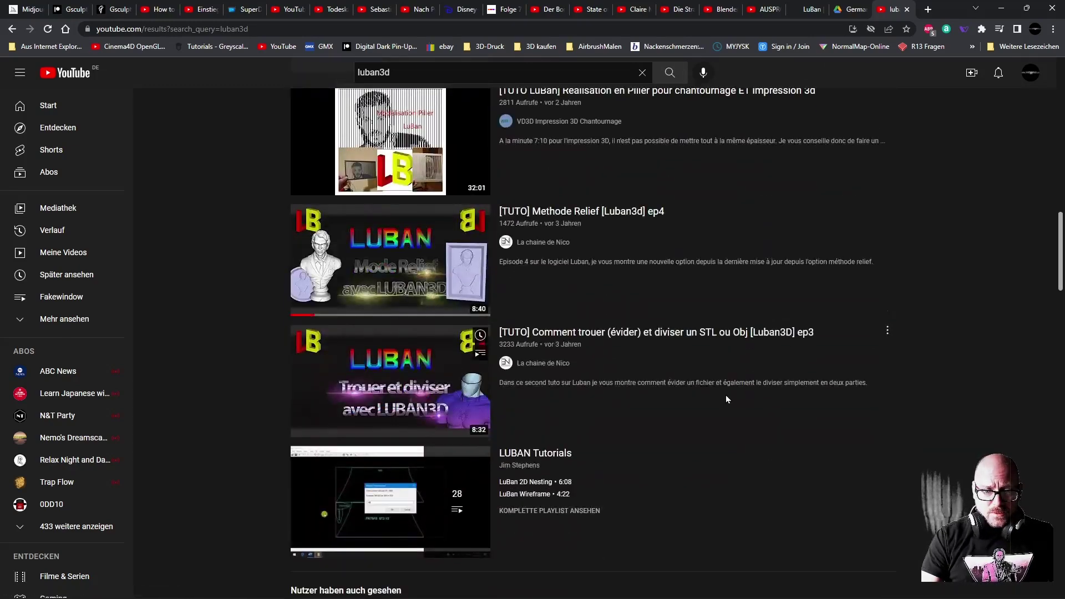
scroll(729, 395, "up", 13)
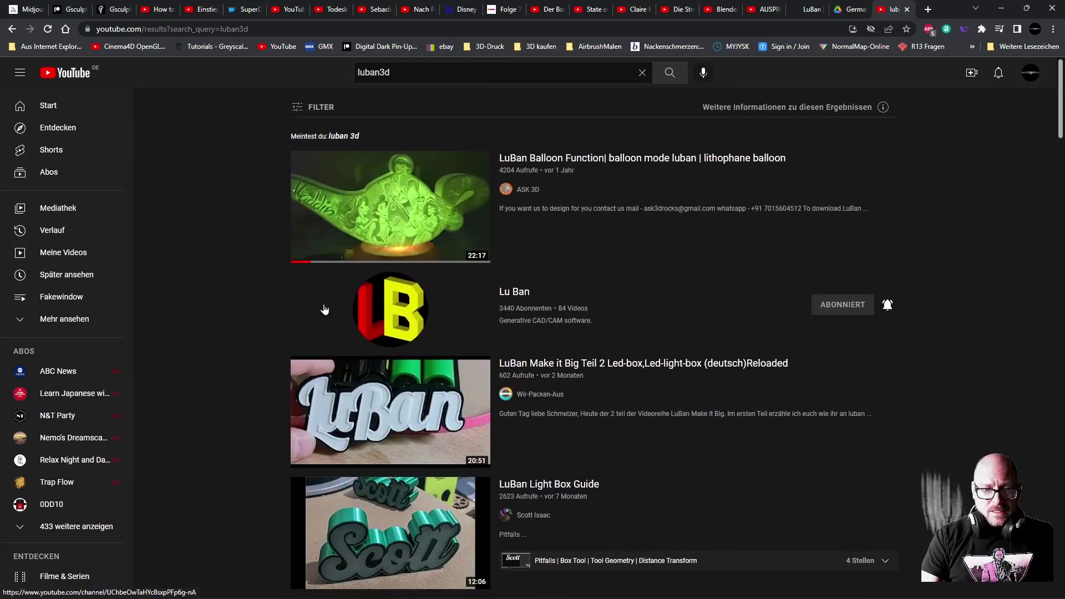
Open the Lu Ban channel page and scroll through its uploads.
left_click(387, 308)
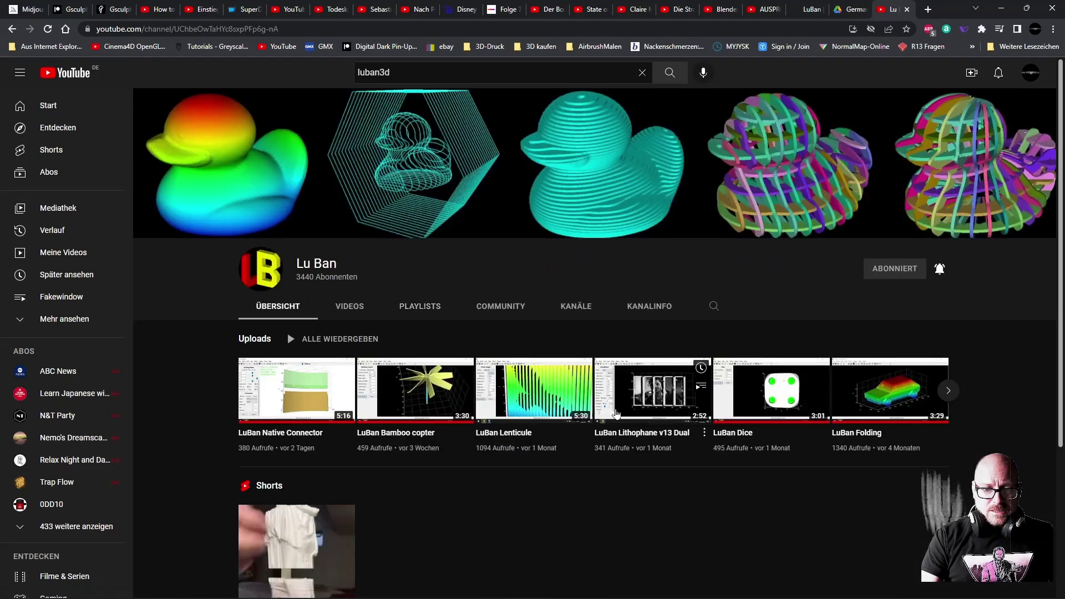
scroll(572, 458, "down", 2)
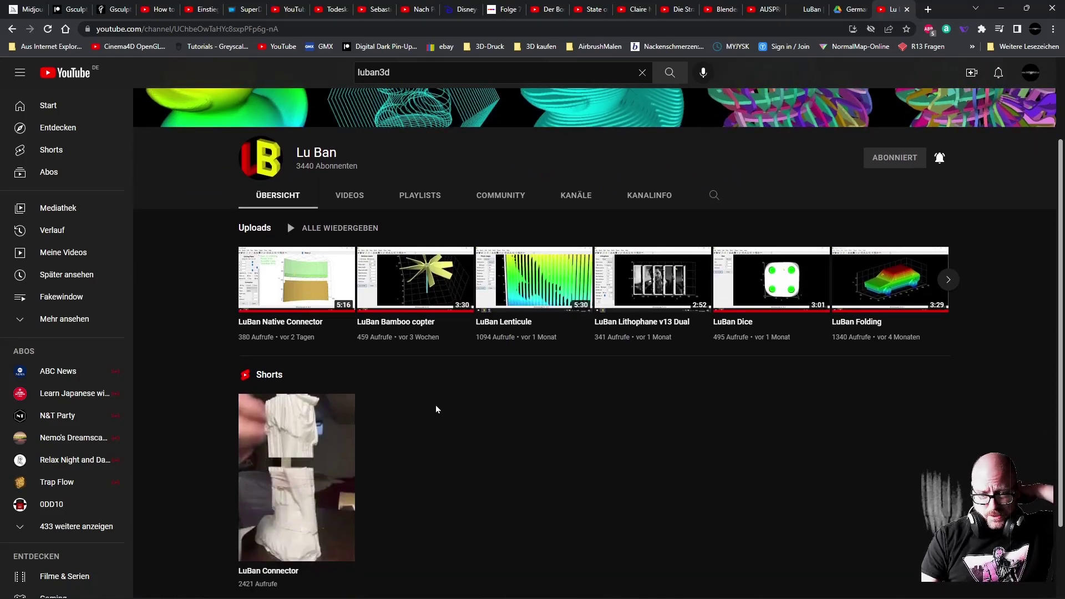
scroll(451, 409, "down", 1)
scroll(452, 410, "down", 1)
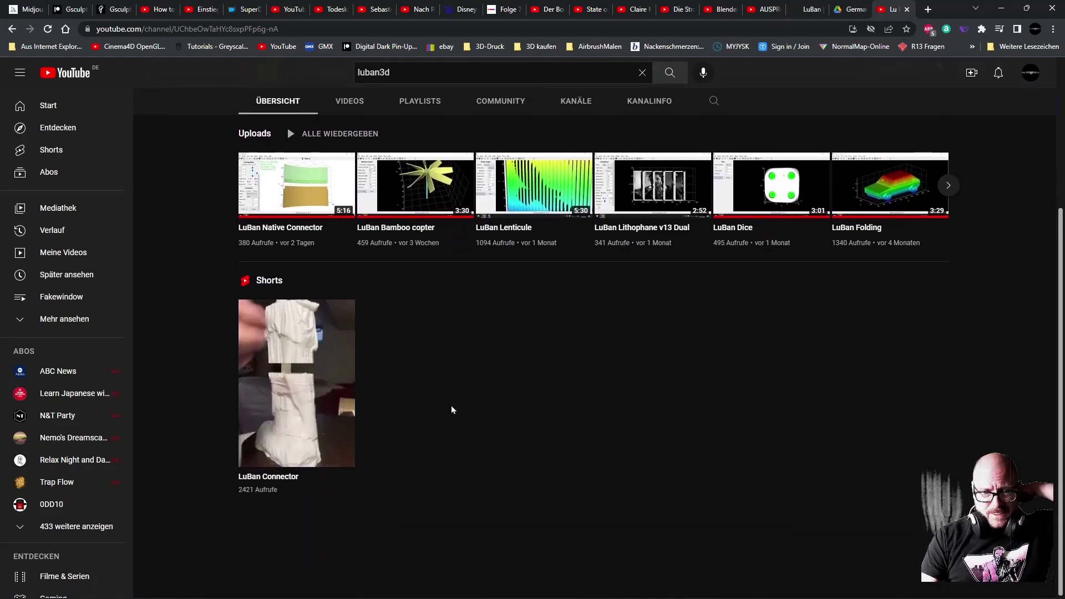
scroll(447, 409, "up", 3)
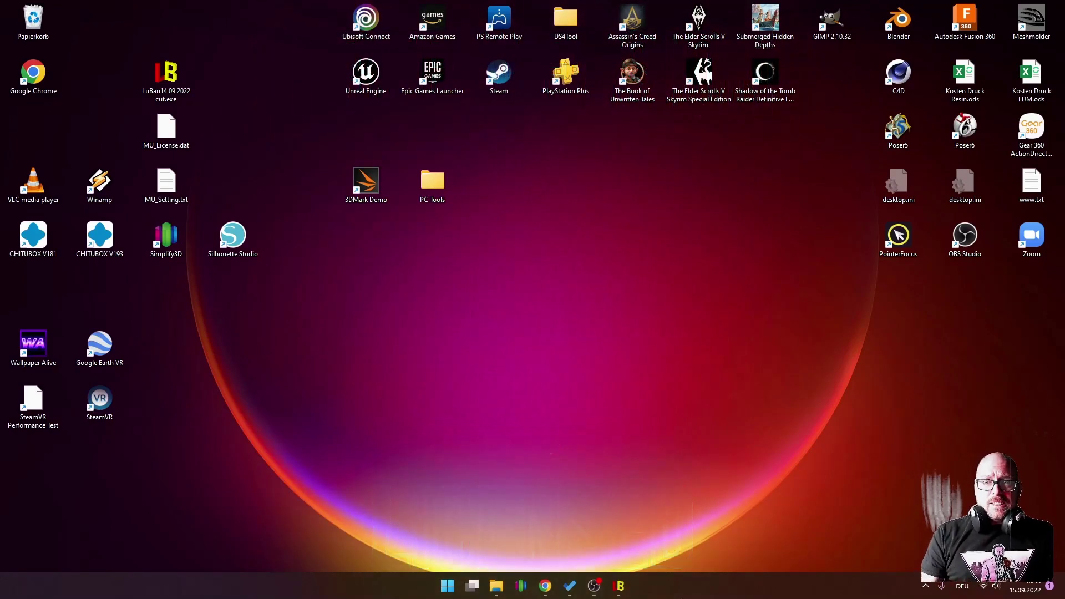
Restore LuBan and start File > Create > Photo magic with the Cutter method.
left_click(620, 587)
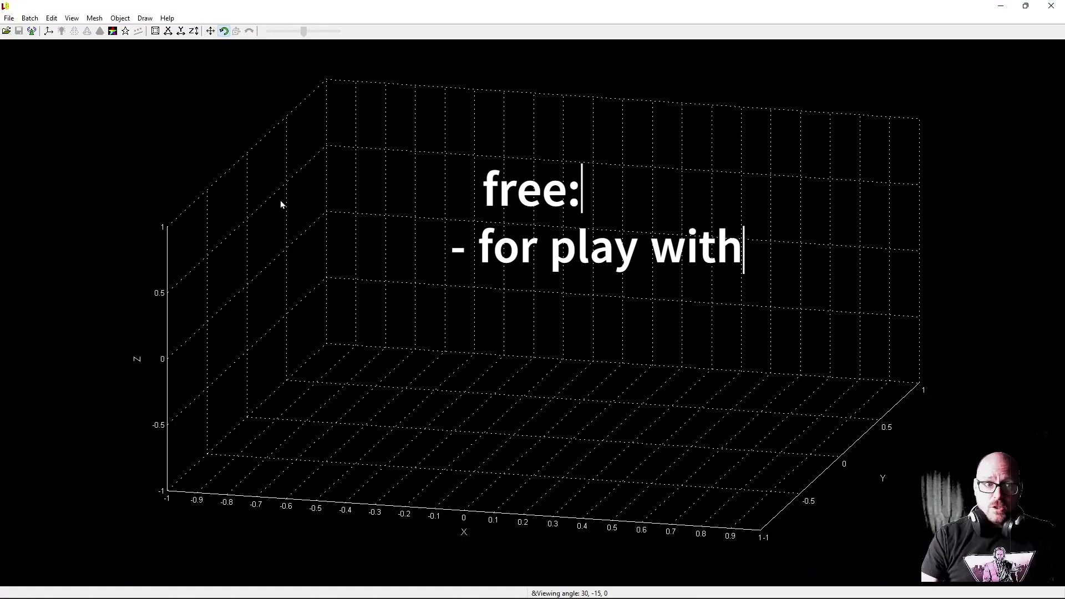
left_click(9, 18)
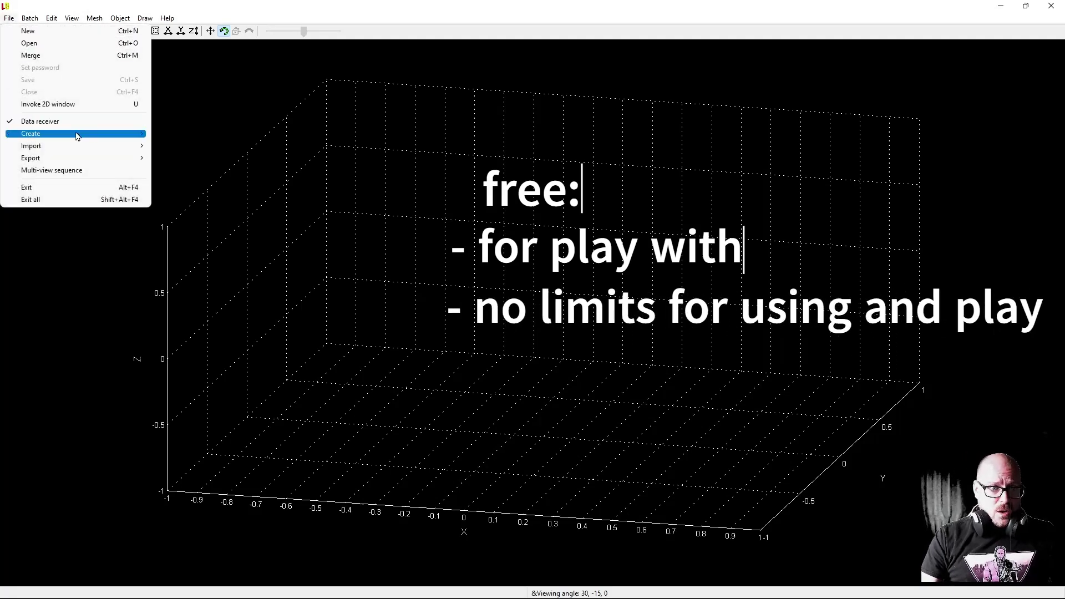
mouse_move(76, 136)
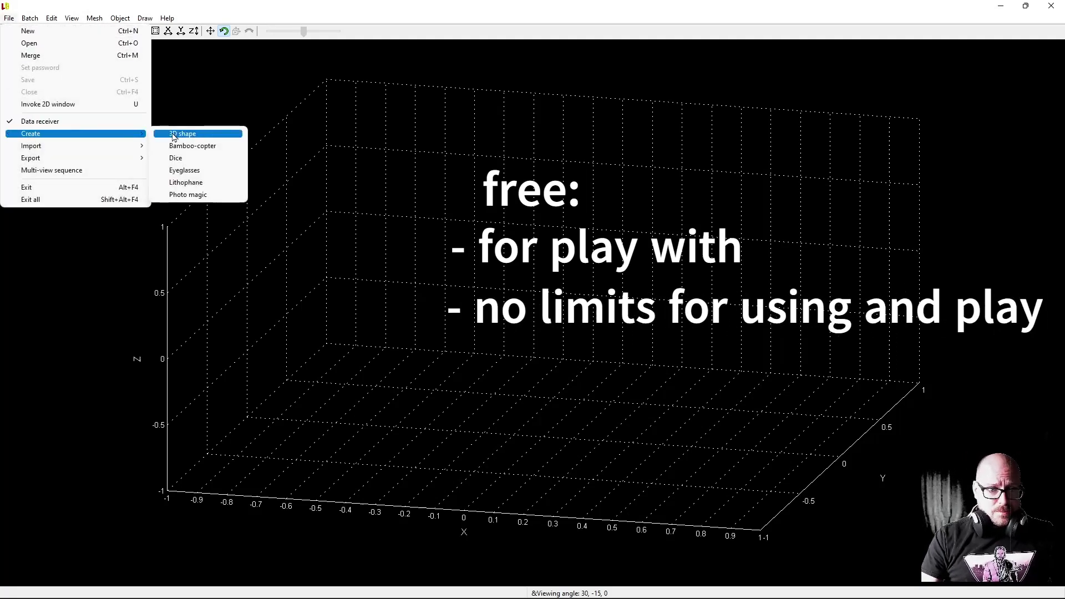
left_click(197, 195)
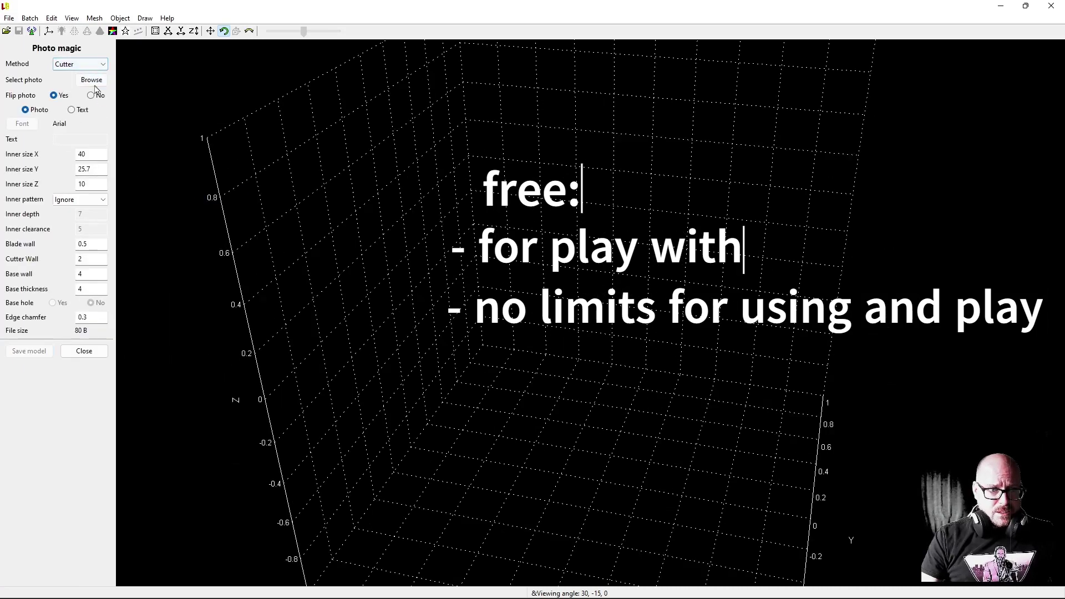
Load the cloud template as the cutter shape and orbit to inspect it.
left_click(91, 80)
left_click(414, 124)
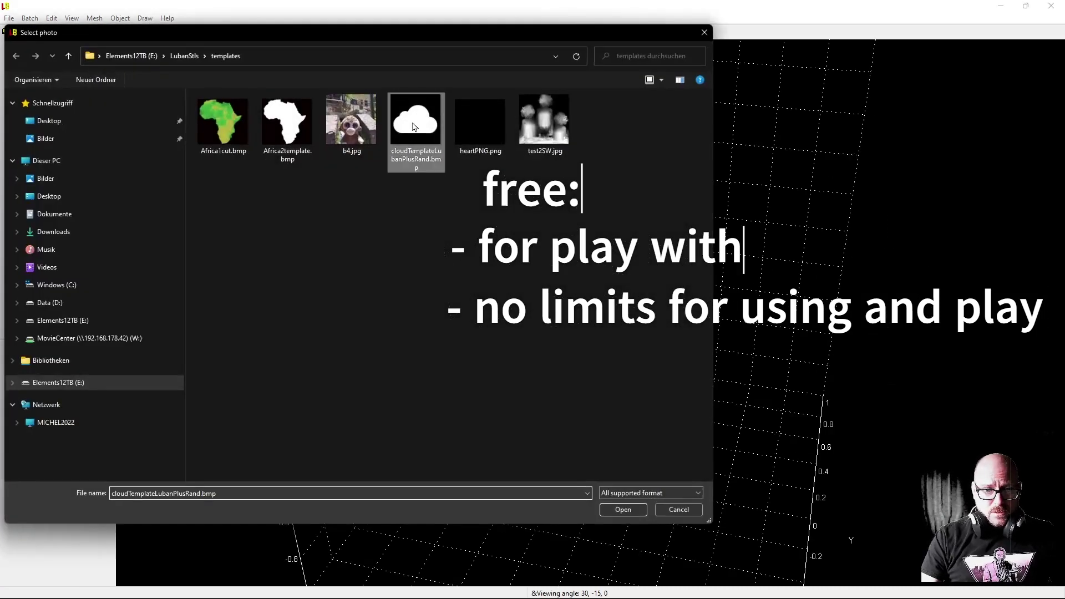
left_click(621, 509)
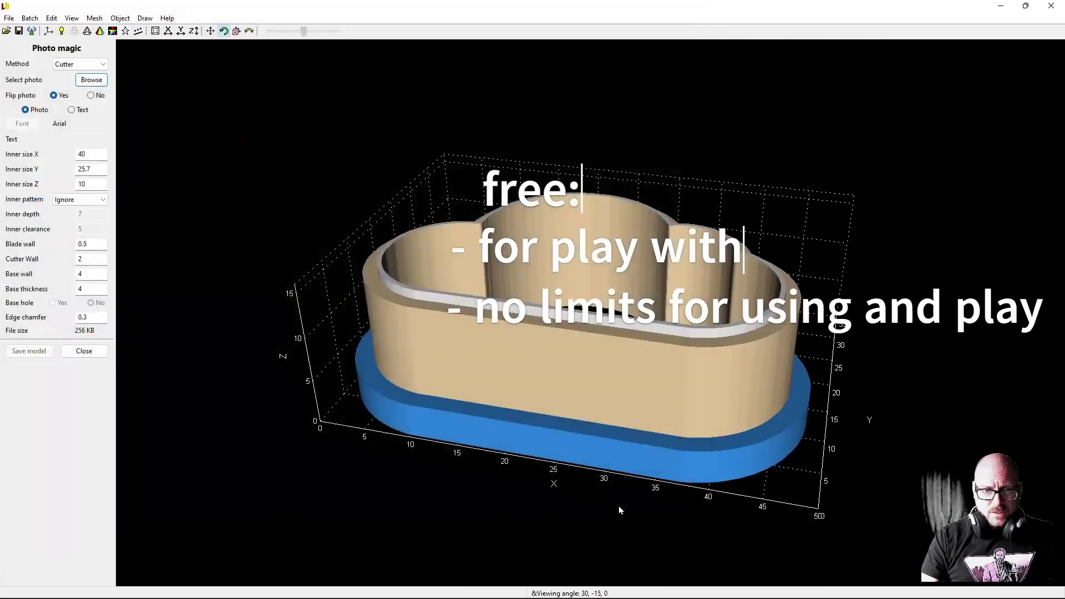
left_click_drag(600, 512, 460, 465)
Swap in heartPNG.png for a 40 × 35.6 × 10 heart cutter, keeping the Cutter method.
left_click(91, 80)
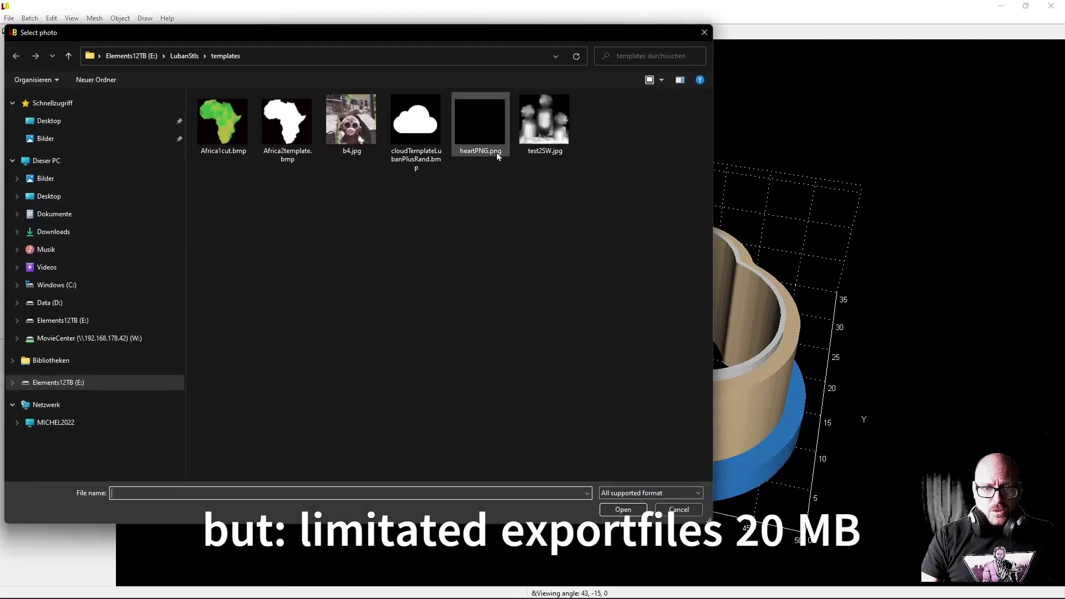
left_click(497, 152)
left_click(612, 507)
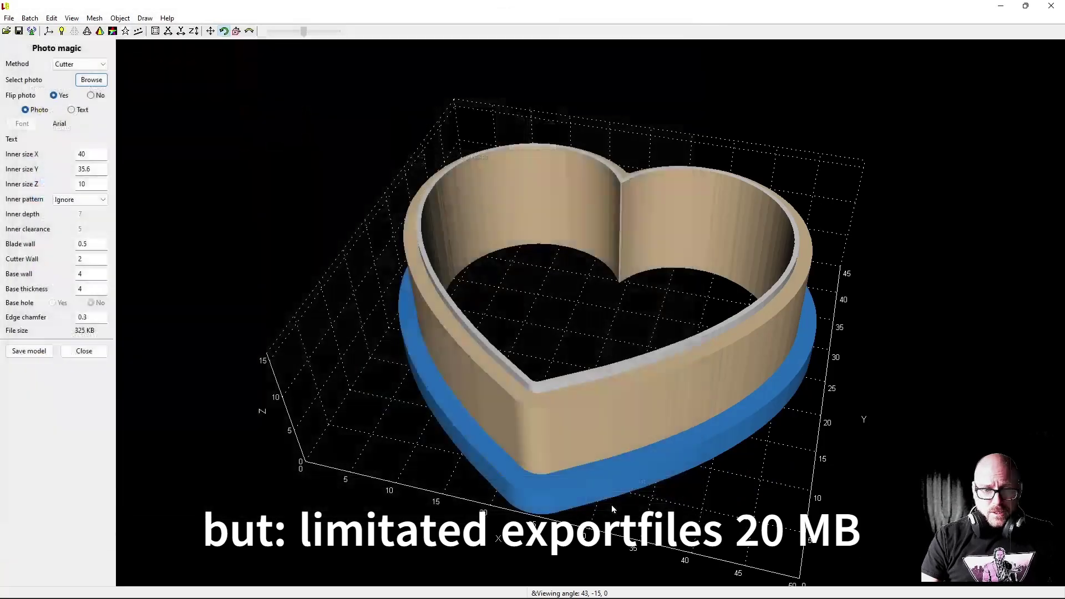
left_click_drag(611, 504, 389, 398)
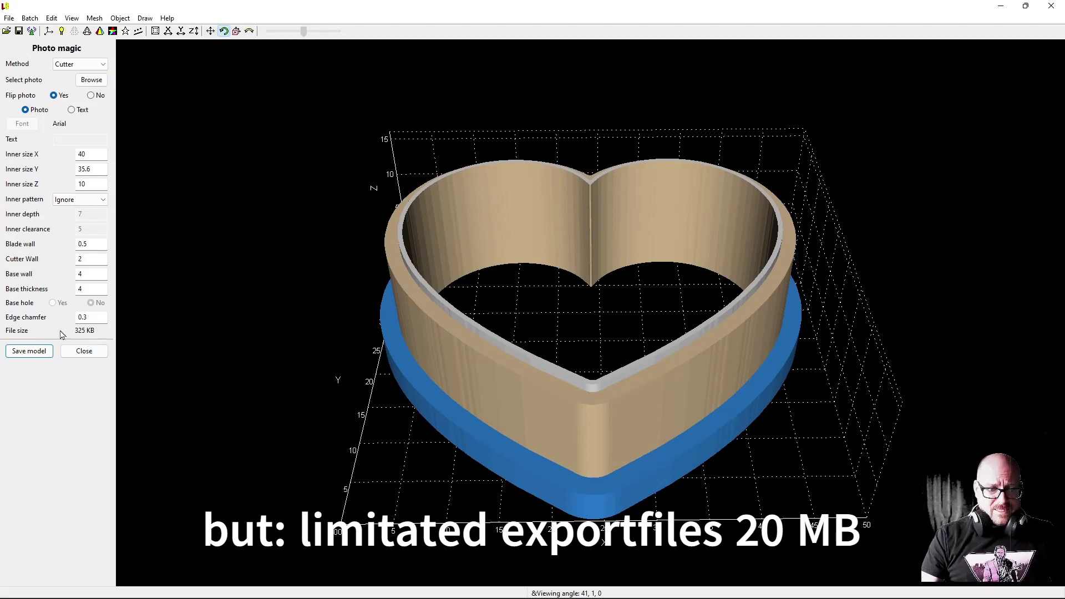
key("Tab")
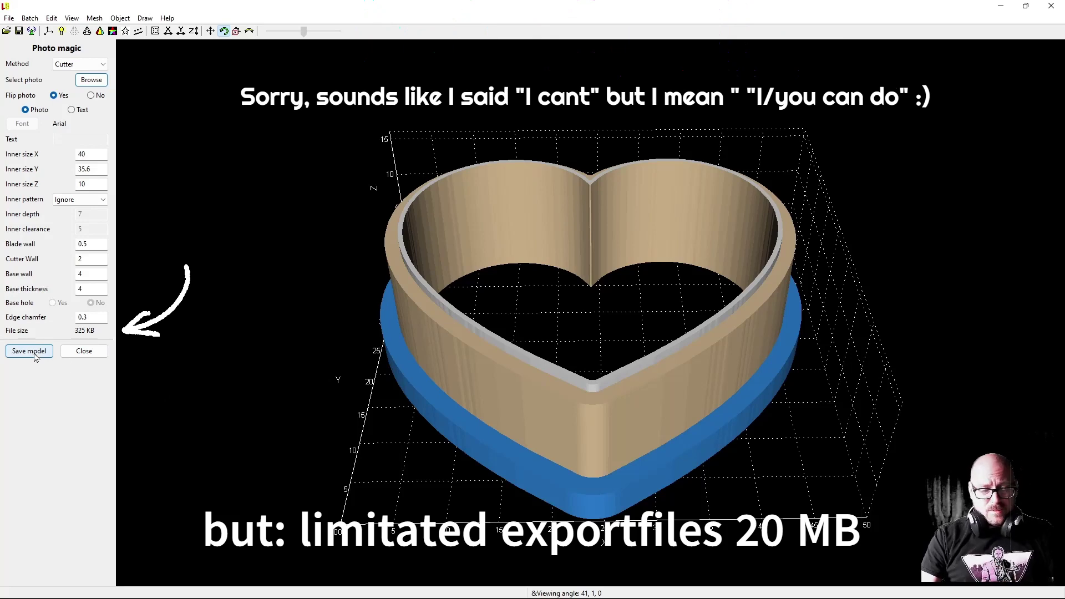
left_click_drag(594, 357, 617, 355)
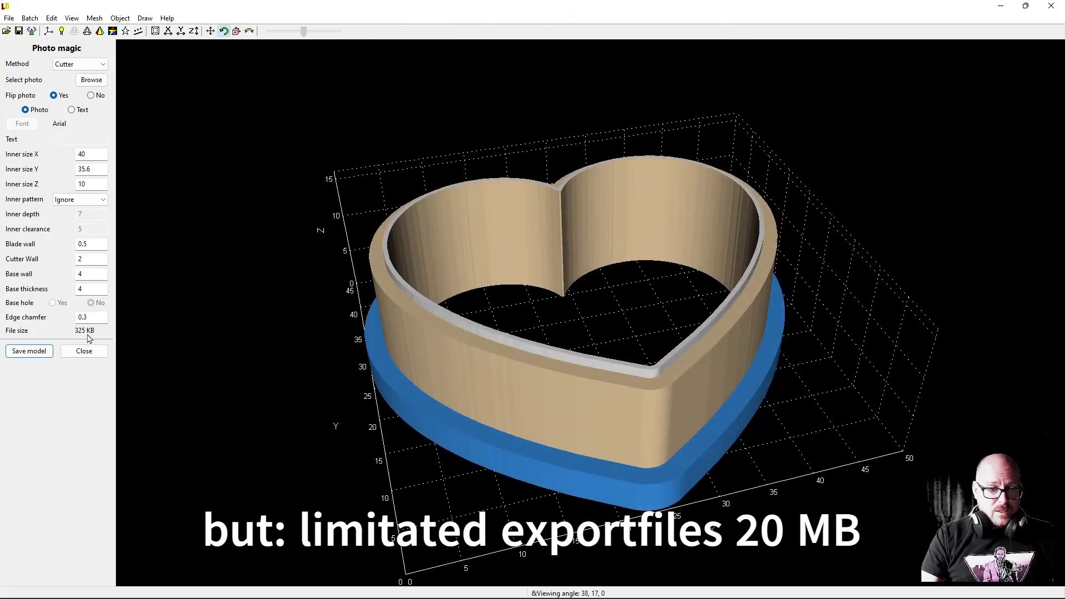
left_click(99, 66)
left_click(8, 20)
left_click(9, 20)
Create a flat 100 × 100 lithophane from the plush monkey photo and orbit to face it.
mouse_move(139, 134)
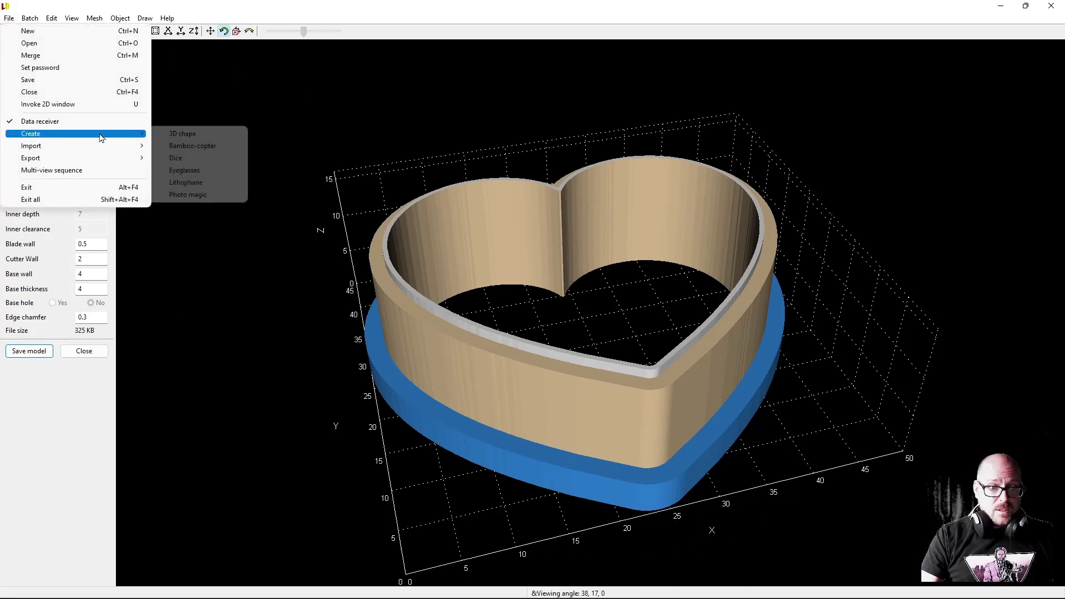
left_click(194, 184)
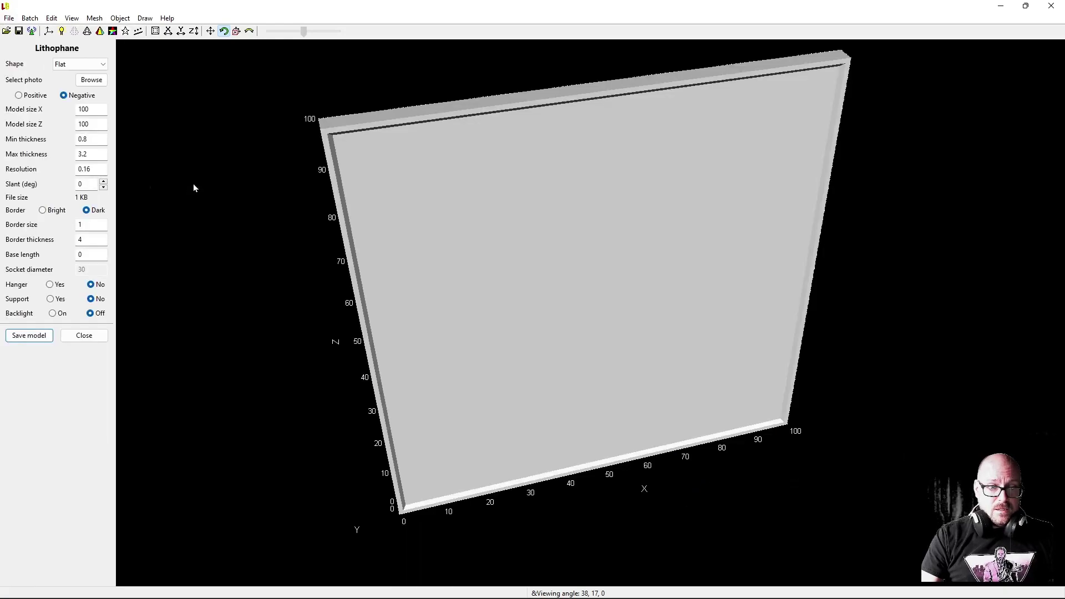
left_click(92, 80)
double_click(344, 119)
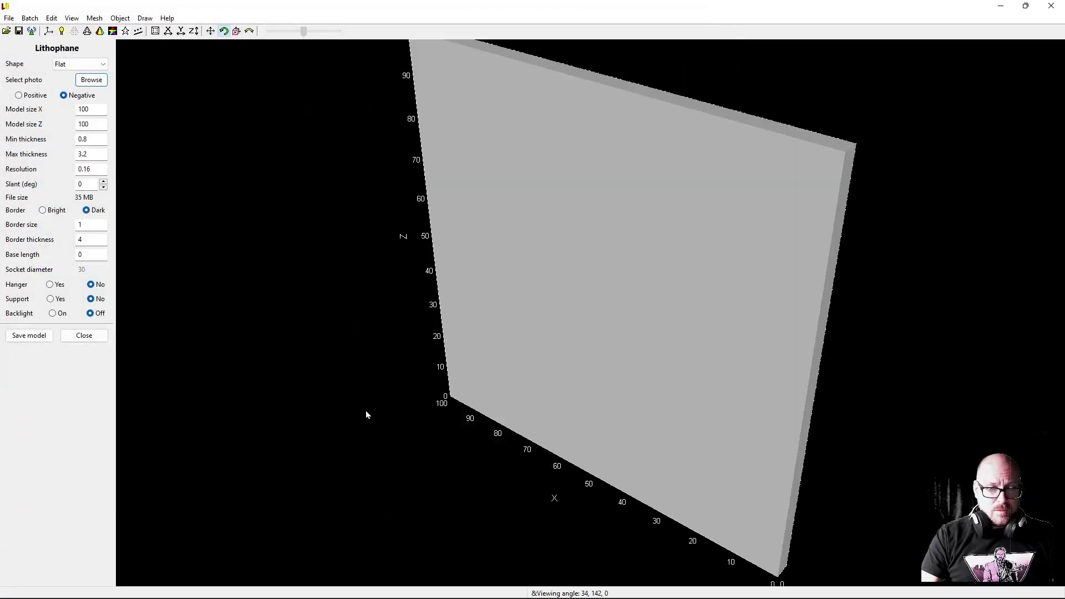
mouse_move(367, 415)
left_mouse_down()
mouse_move(681, 387)
mouse_move(801, 308)
left_mouse_up()
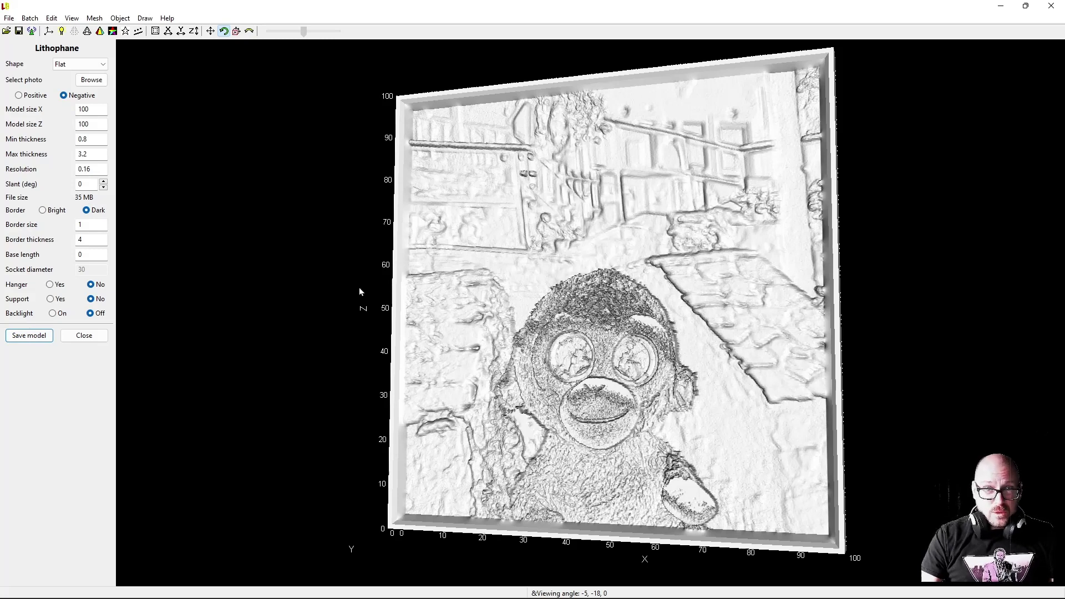
Set Model size X to 50, making the lithophane 50 × 50 at 8 MB.
left_click_drag(100, 109, 69, 112)
type("50")
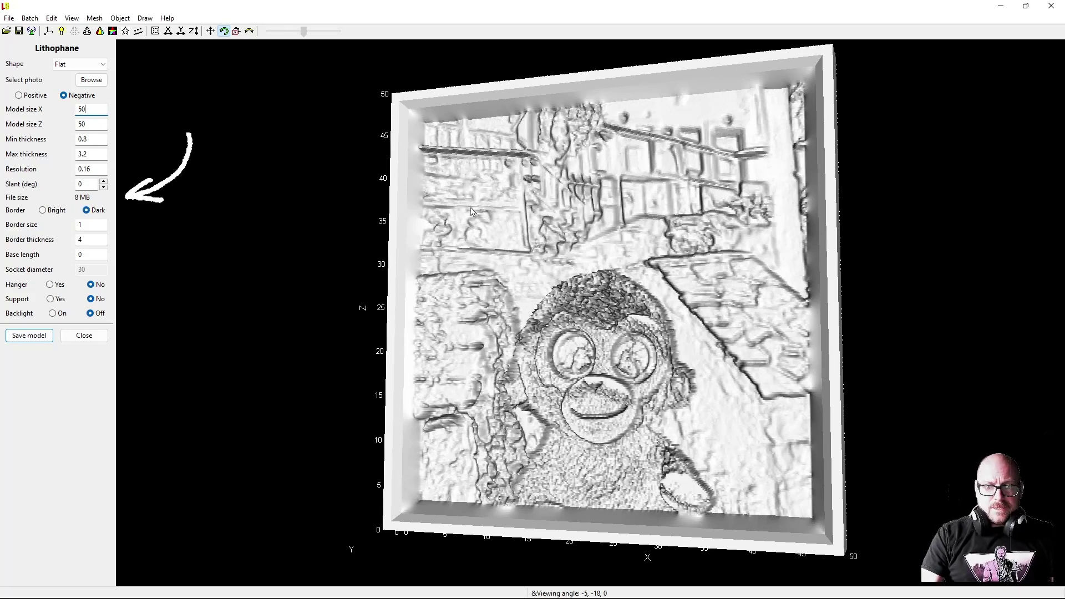
left_click_drag(484, 236, 507, 268)
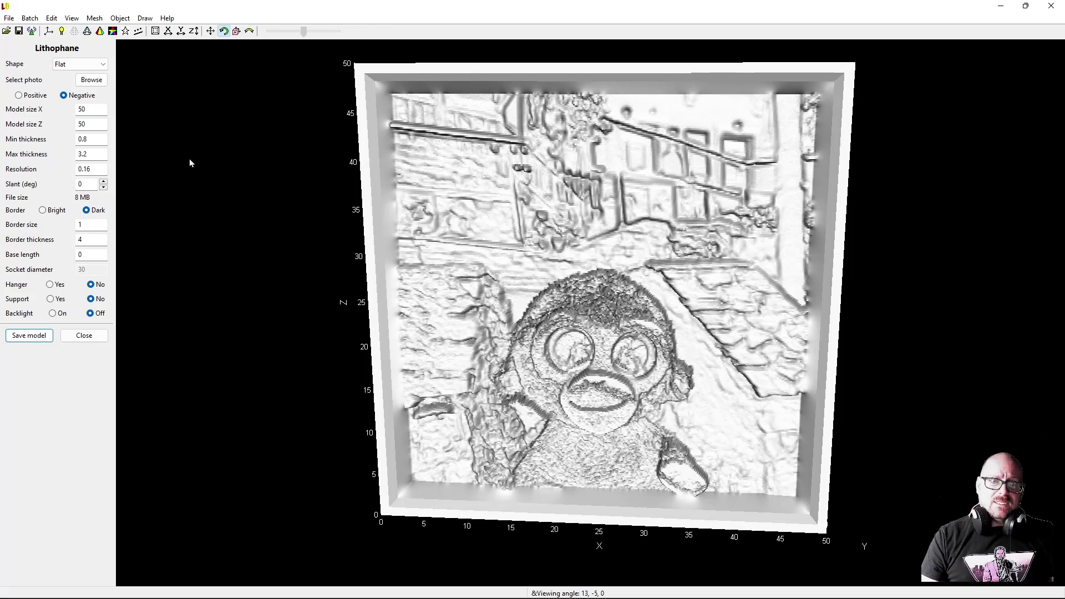
View the permanent license, valid to 2079, in Help > About, then close the About box.
left_click(167, 19)
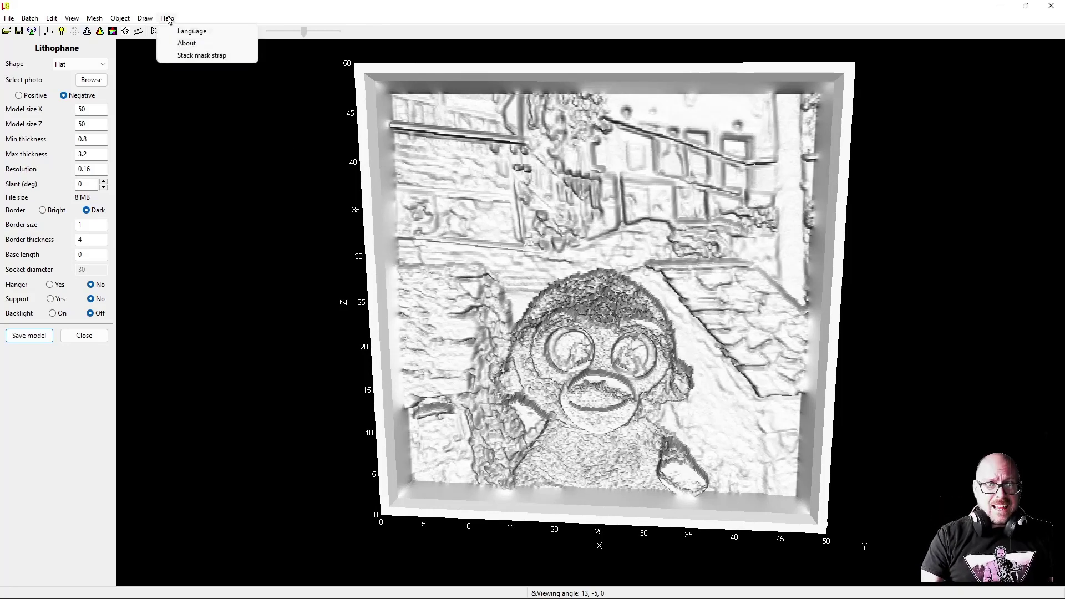
left_click(183, 41)
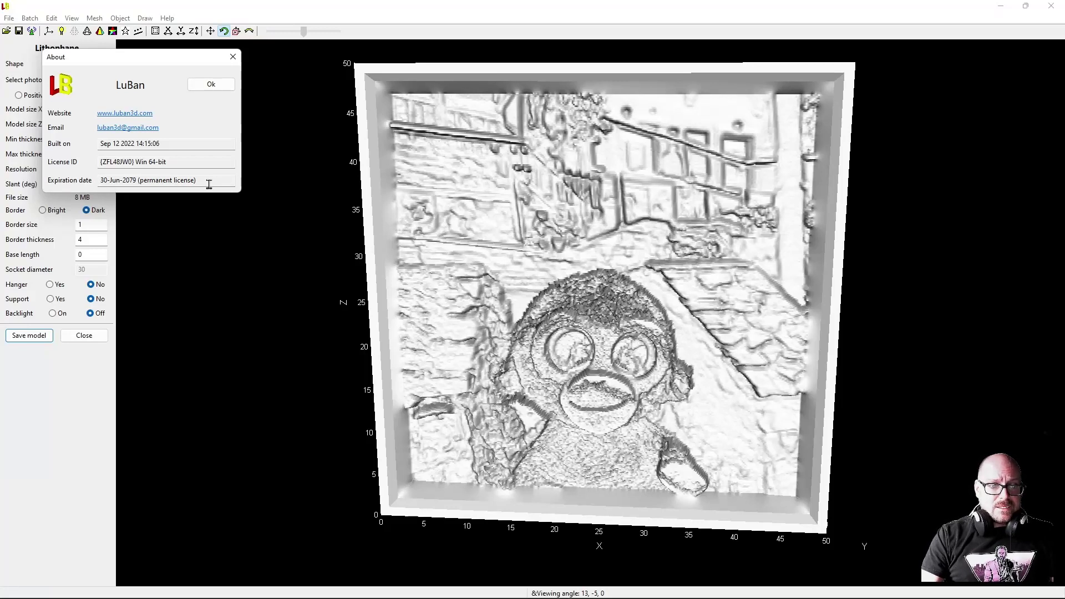
left_click(233, 57)
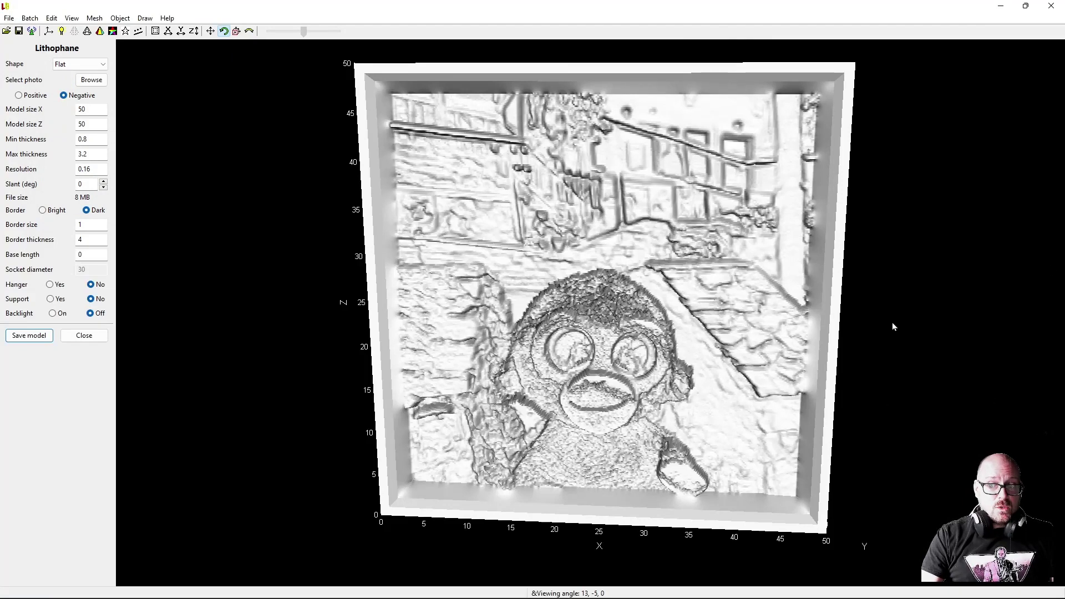
Go from LuBan 3D to Chrome's Lu Ban YouTube channel, then to the luban3d.com home page tab.
left_click(1001, 6)
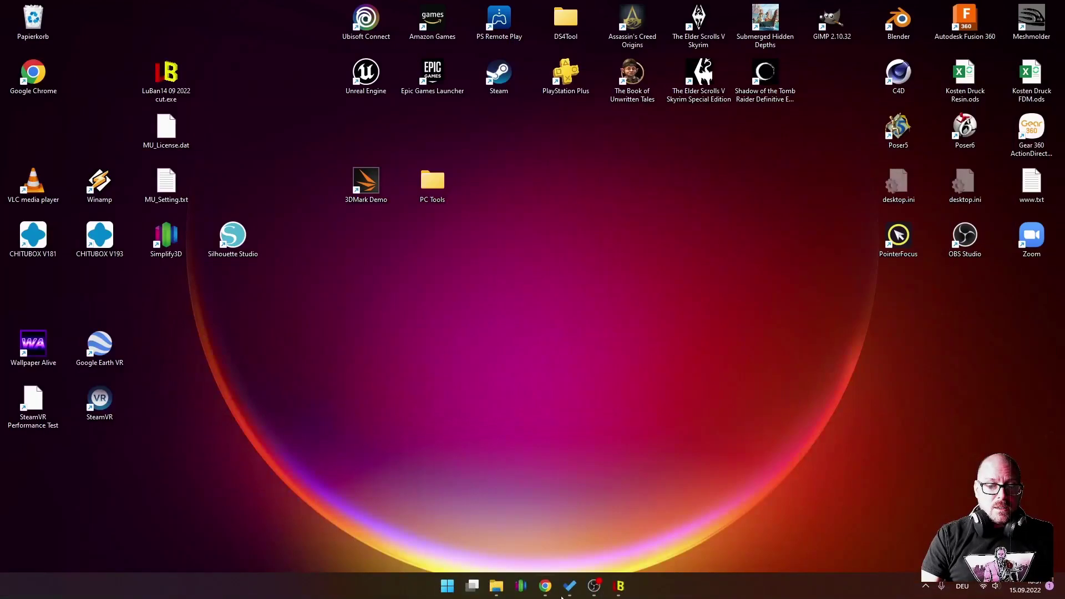
left_click(619, 584)
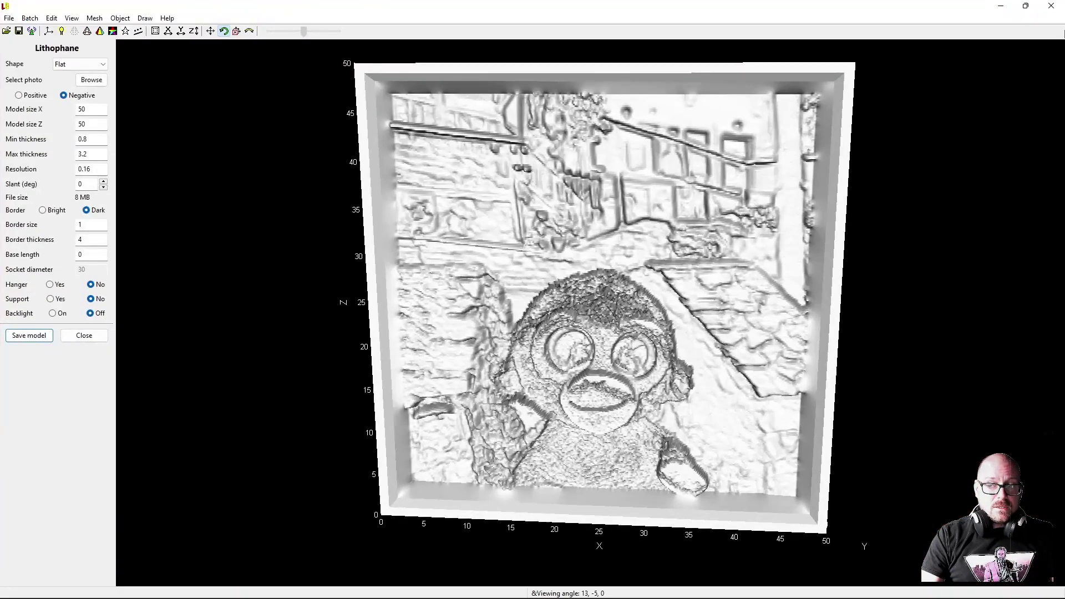
left_click(546, 586)
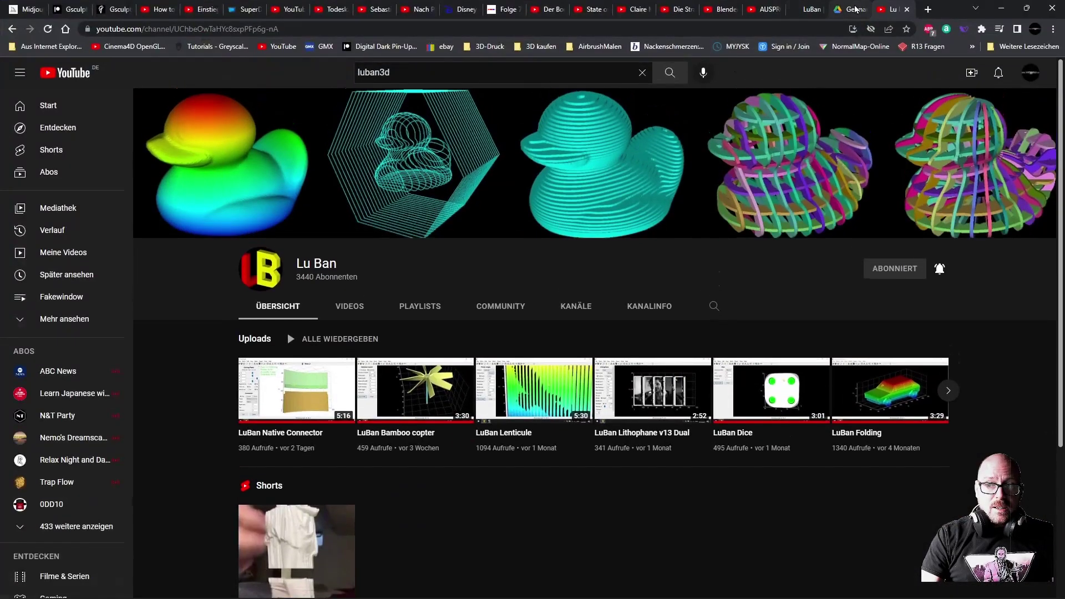
left_click(806, 9)
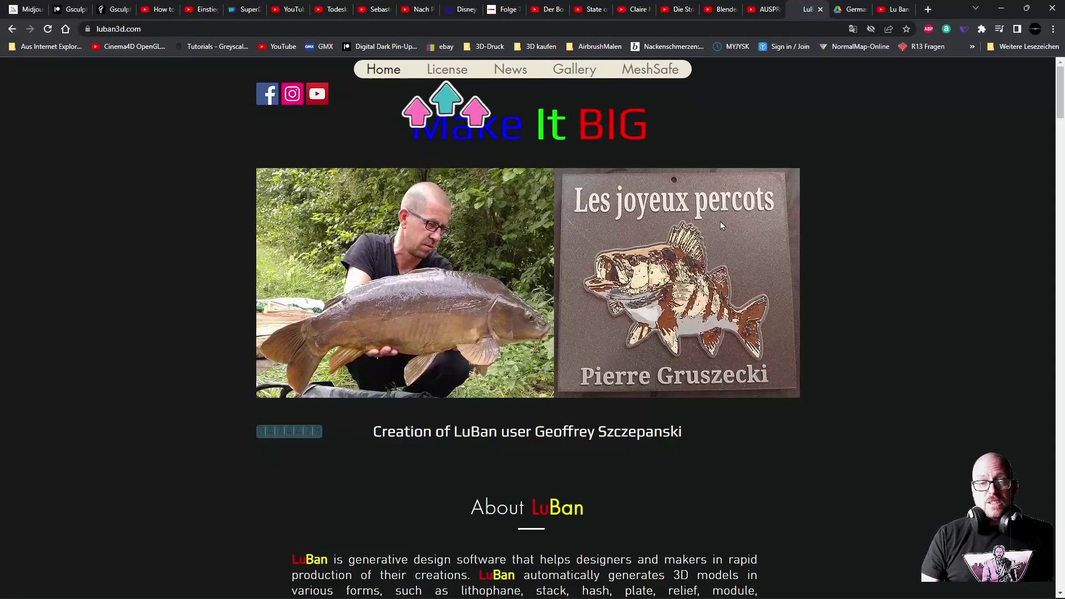
Open luban3d.com's License page and scroll through license types and pricing, back to the top.
left_click(447, 69)
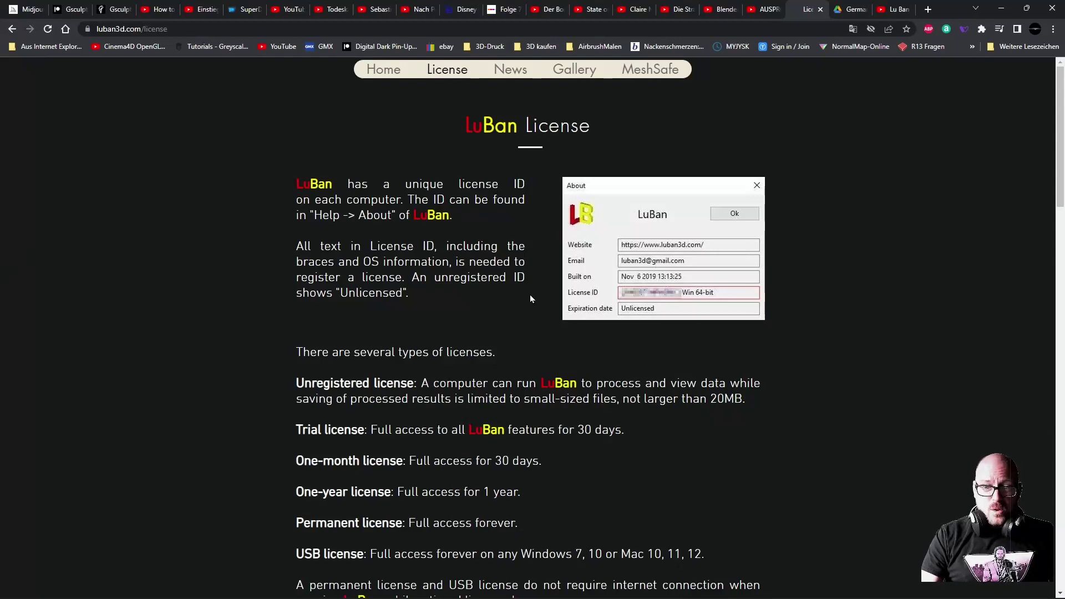
scroll(577, 488, "down", 4)
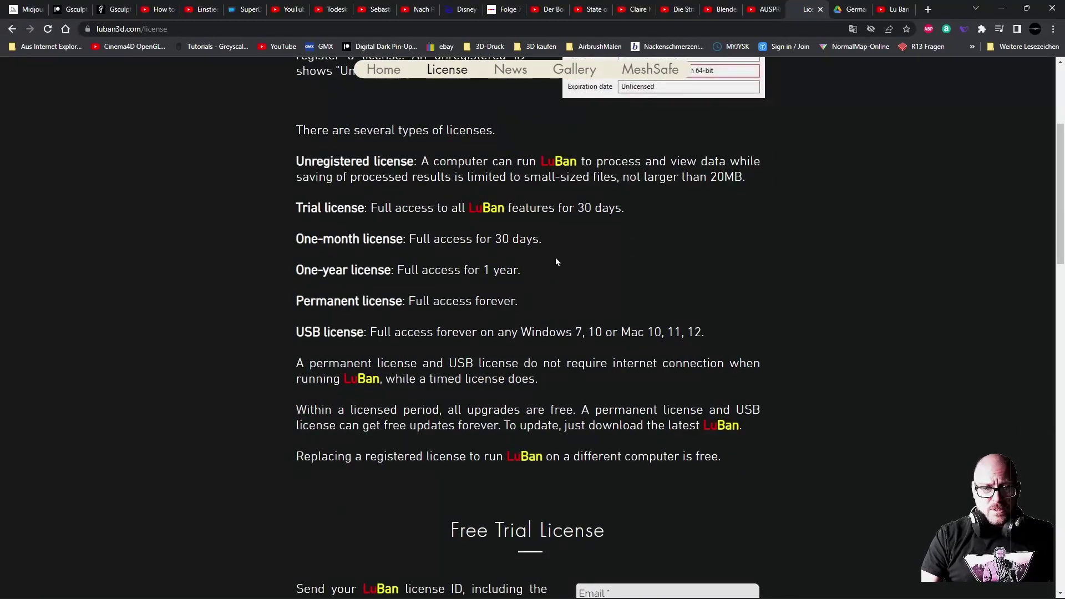
scroll(660, 272, "down", 7)
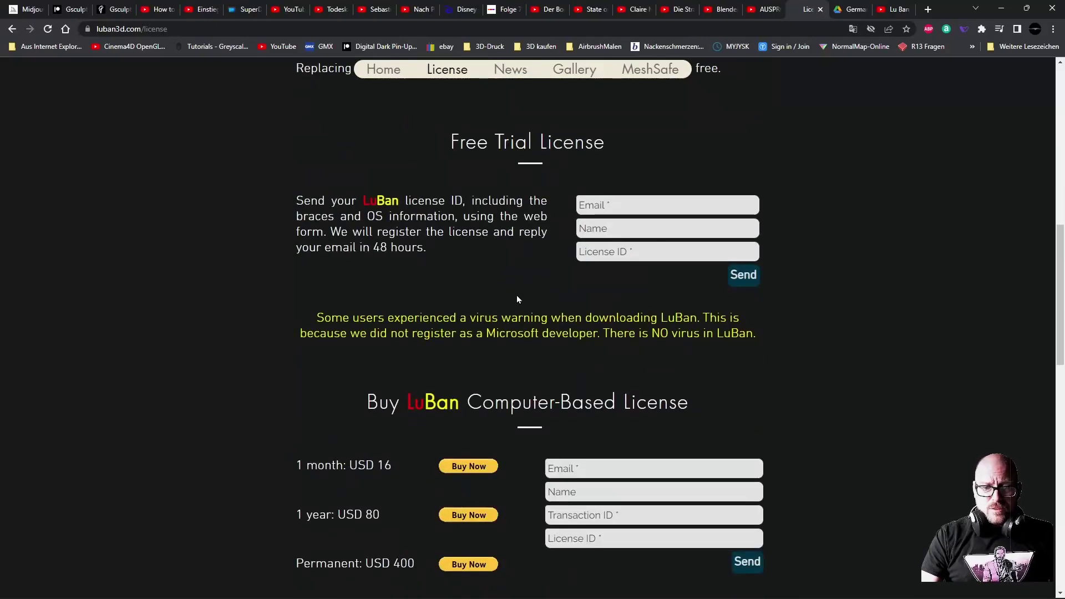
scroll(534, 302, "up", 3)
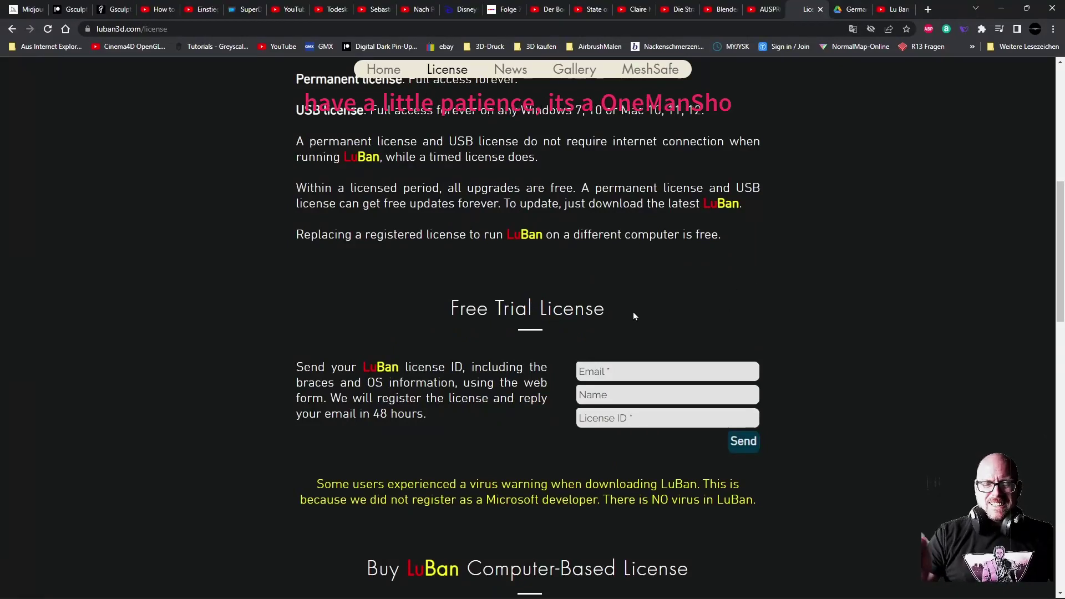
scroll(734, 274, "up", 5)
scroll(736, 277, "up", 4)
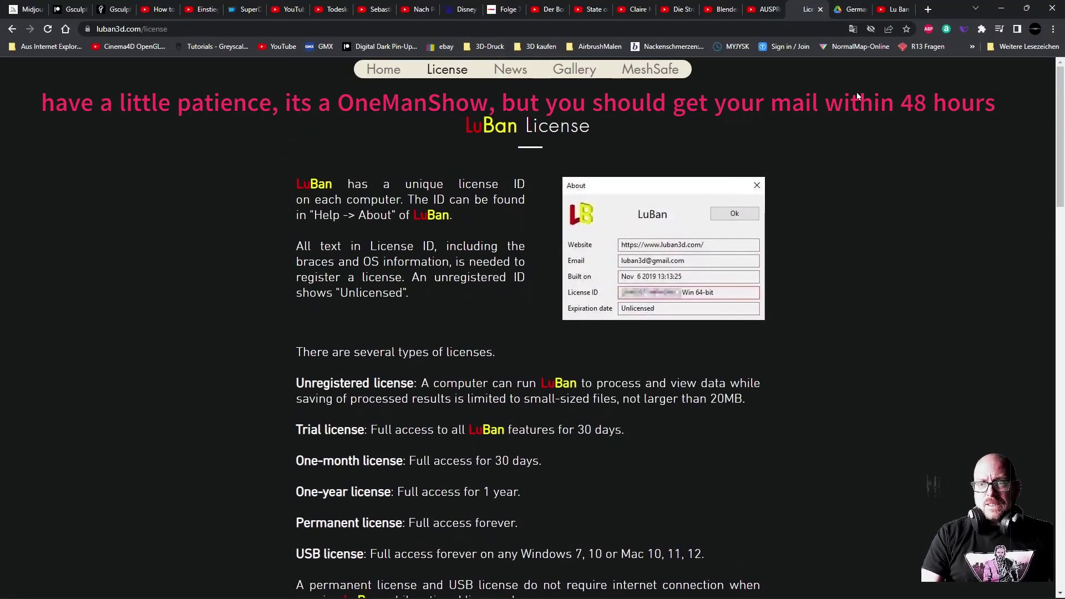
Open Drive's LuBan > Win 64 > License folder holding MU_License.dat, then minimise Chrome and LuBan.
left_click(853, 9)
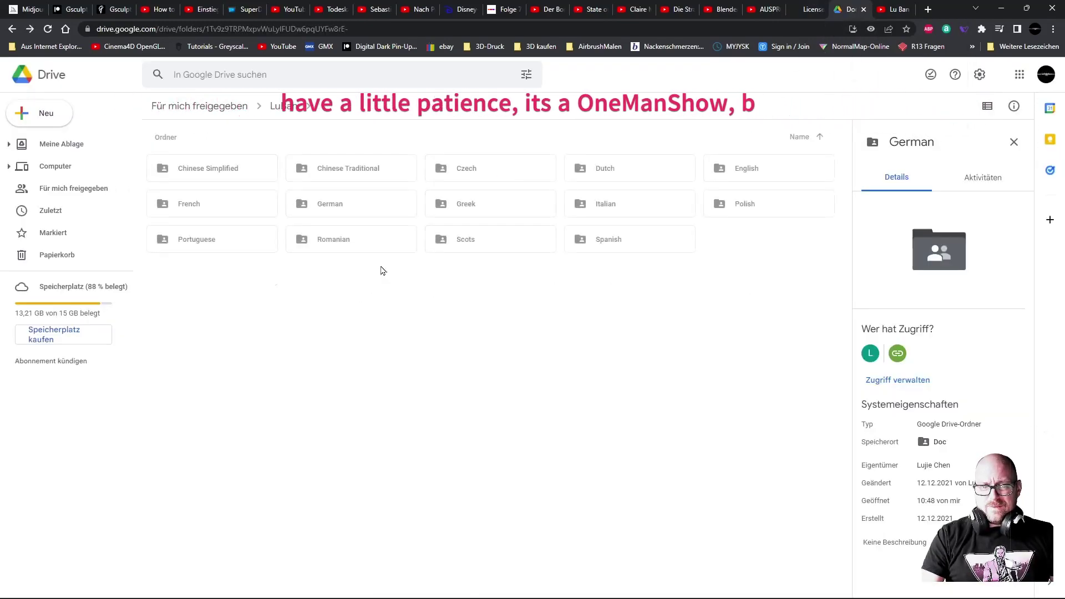
key("alt+Left")
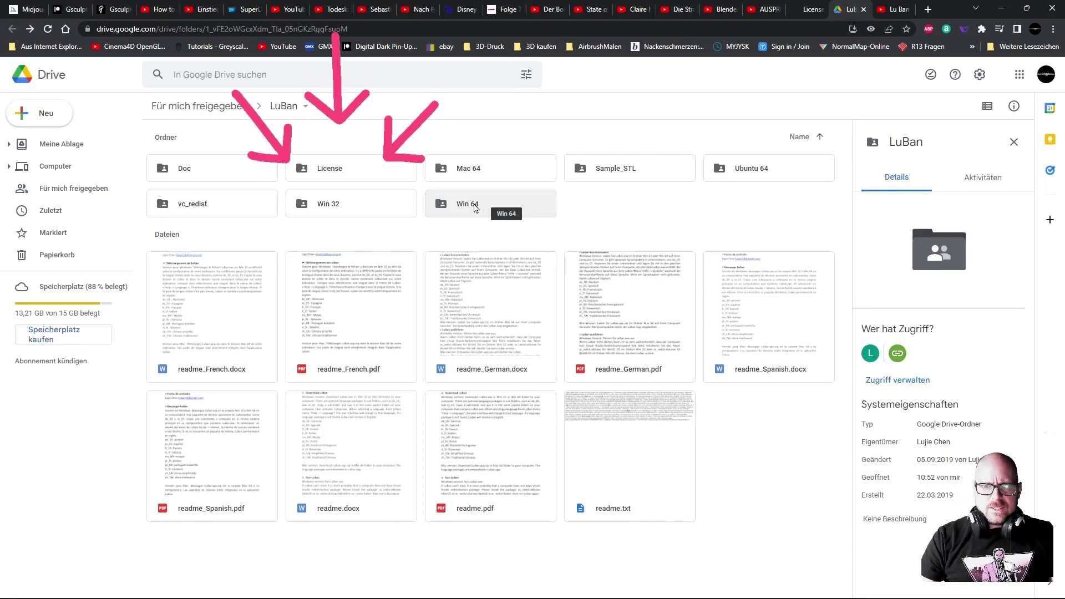
double_click(475, 206)
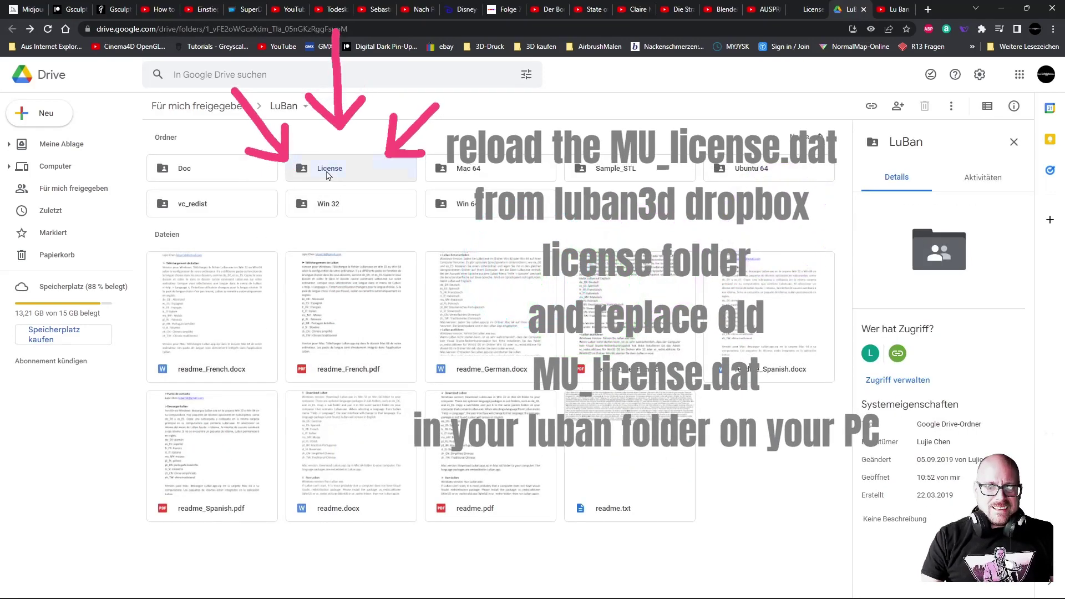
double_click(328, 175)
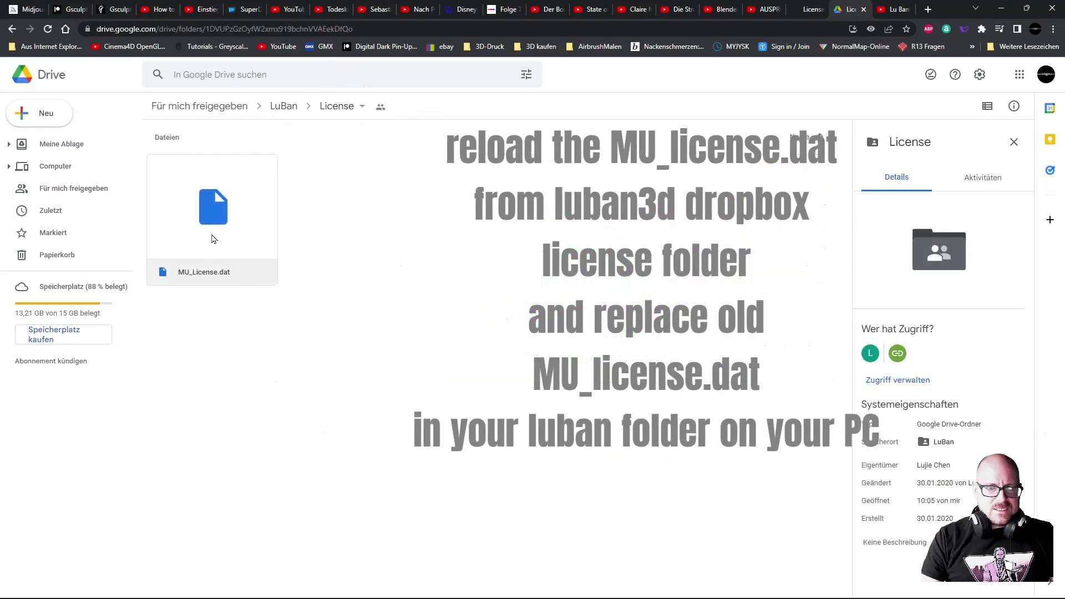
left_click(1006, 10)
left_click(1005, 10)
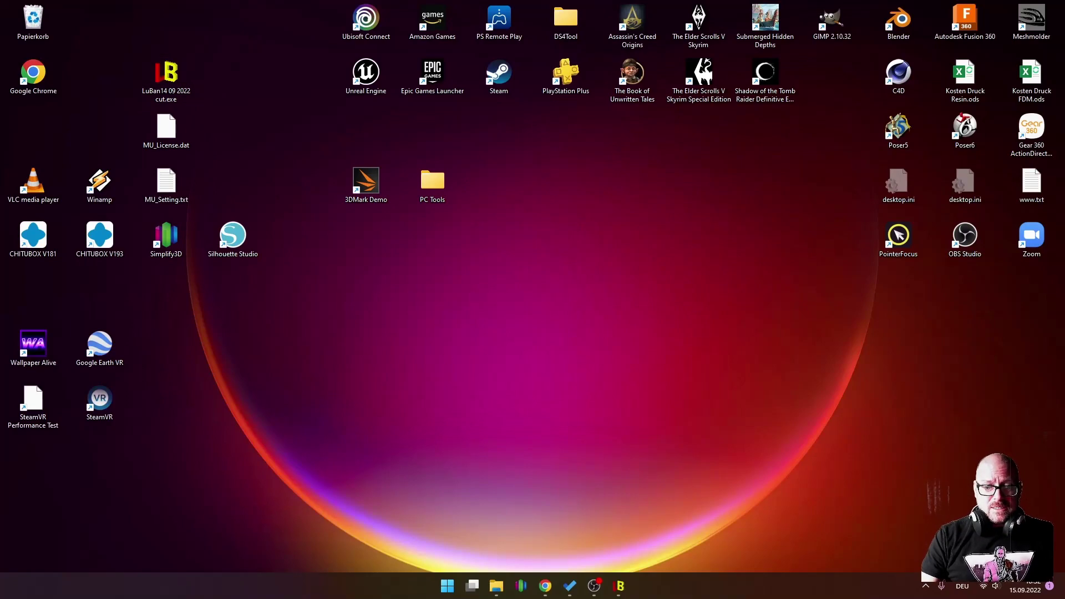
Bring LuBan 3D back and review the build date, license ID and permanent expiry in About.
left_click(620, 586)
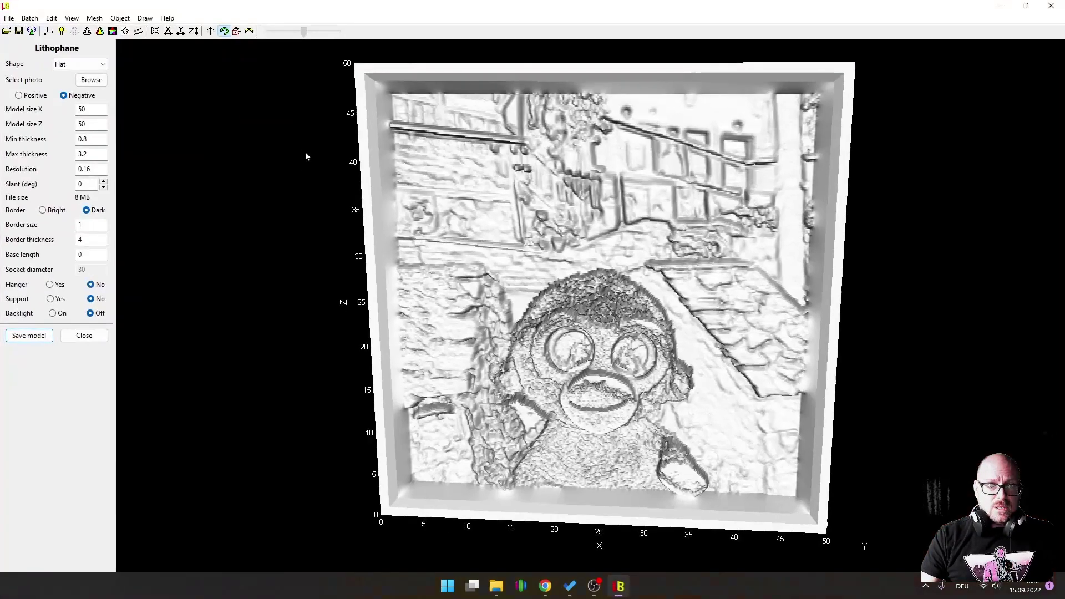
left_click(168, 21)
left_click(183, 44)
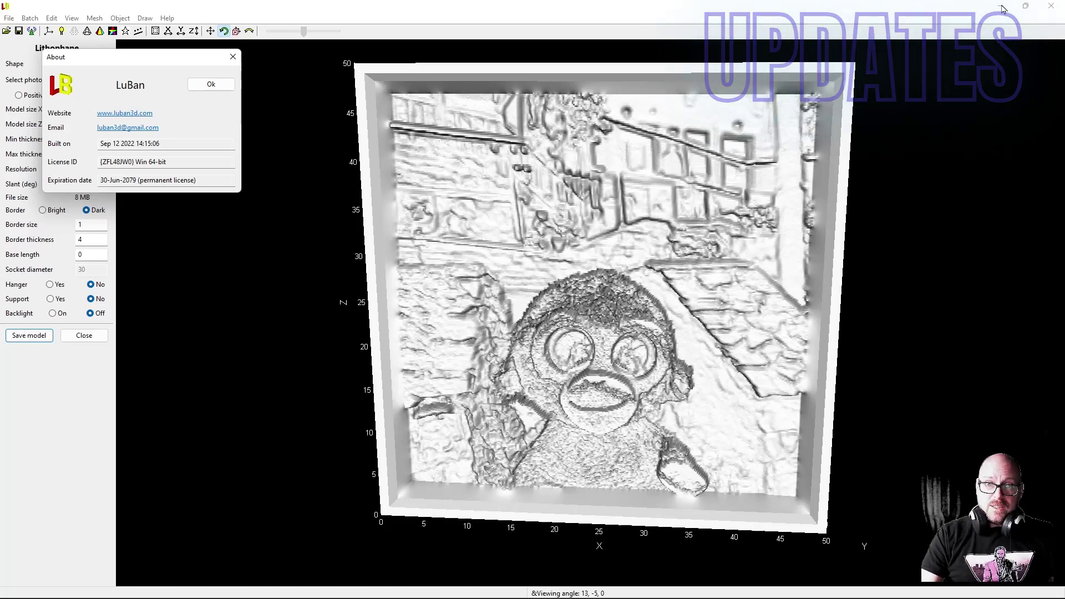
left_click(210, 86)
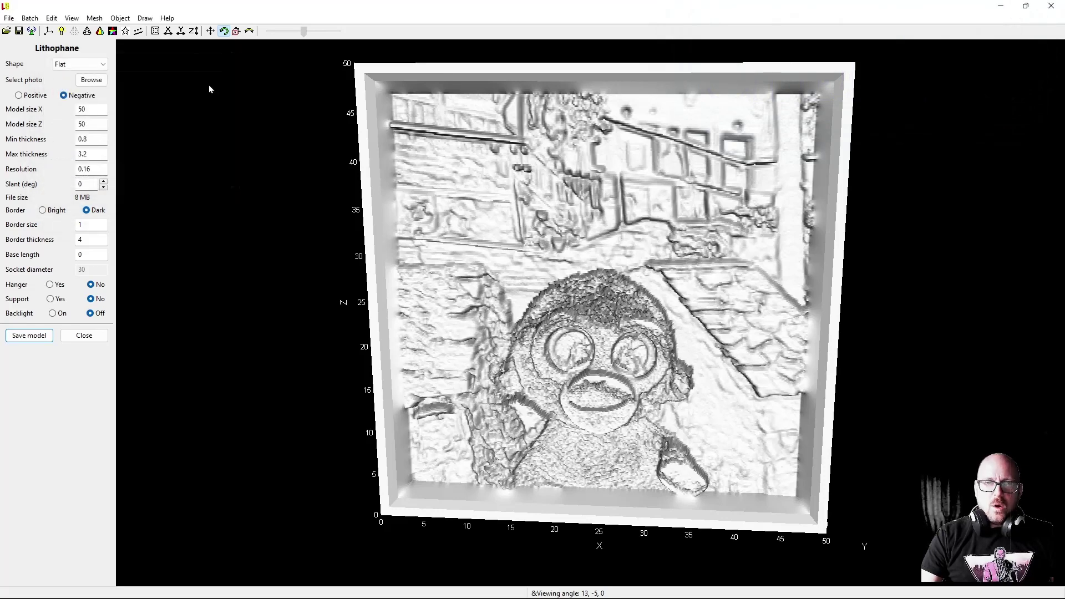
left_click(1004, 7)
left_click(622, 587)
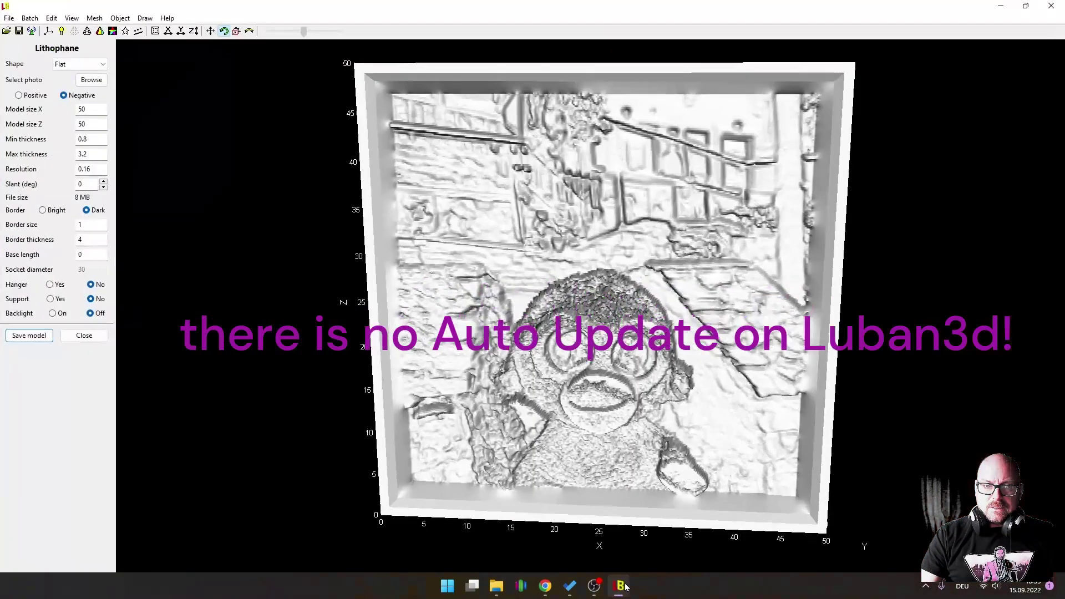
Find LuBan.exe, the update download, in Drive's Win 64 folder, then return to LuBan 3D.
left_click(552, 592)
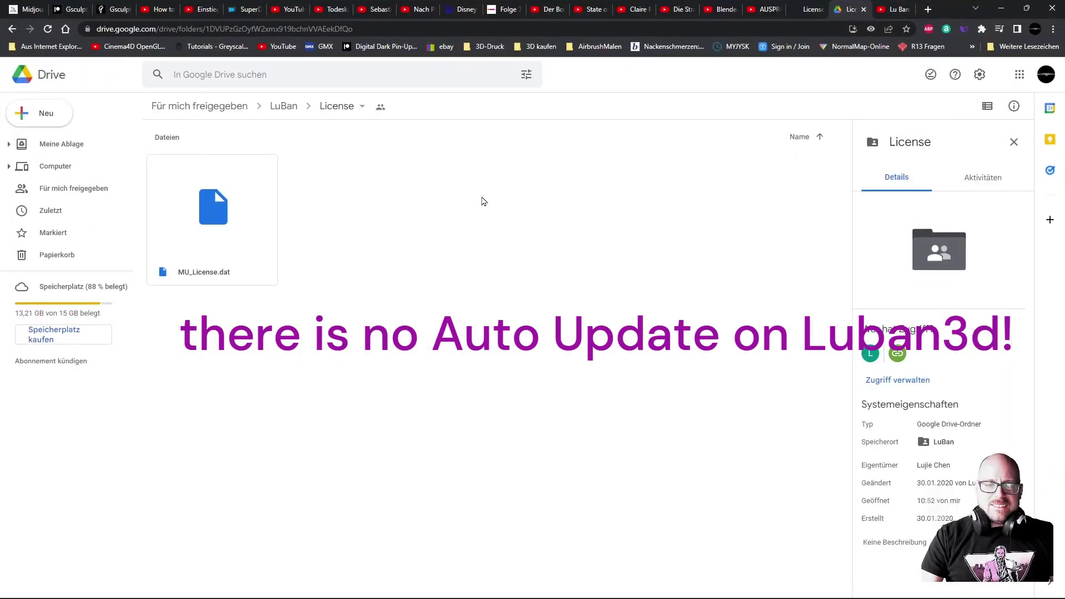
key("alt+Left")
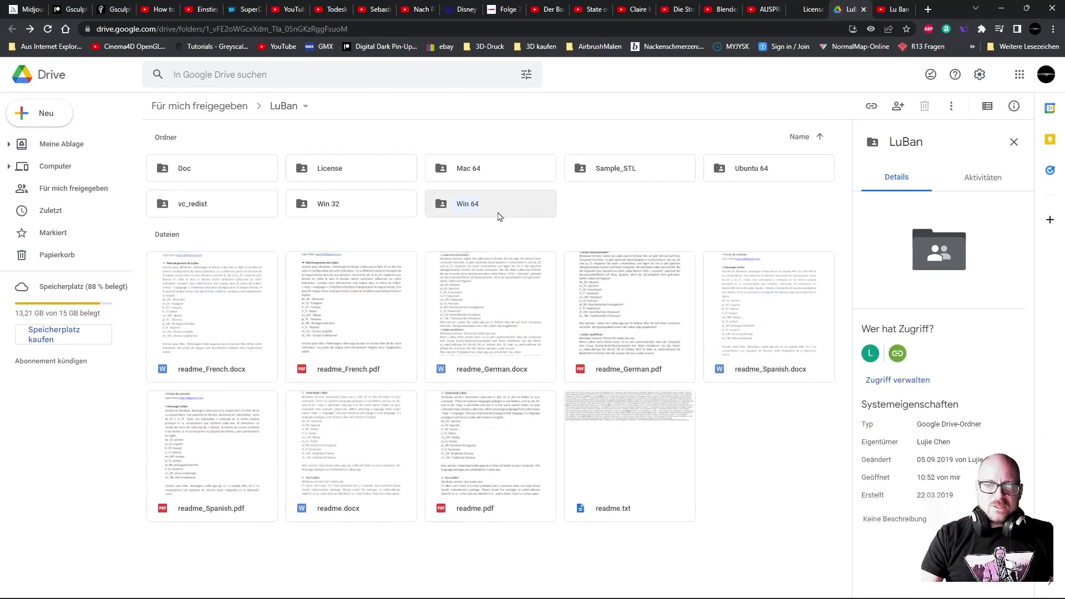
double_click(499, 216)
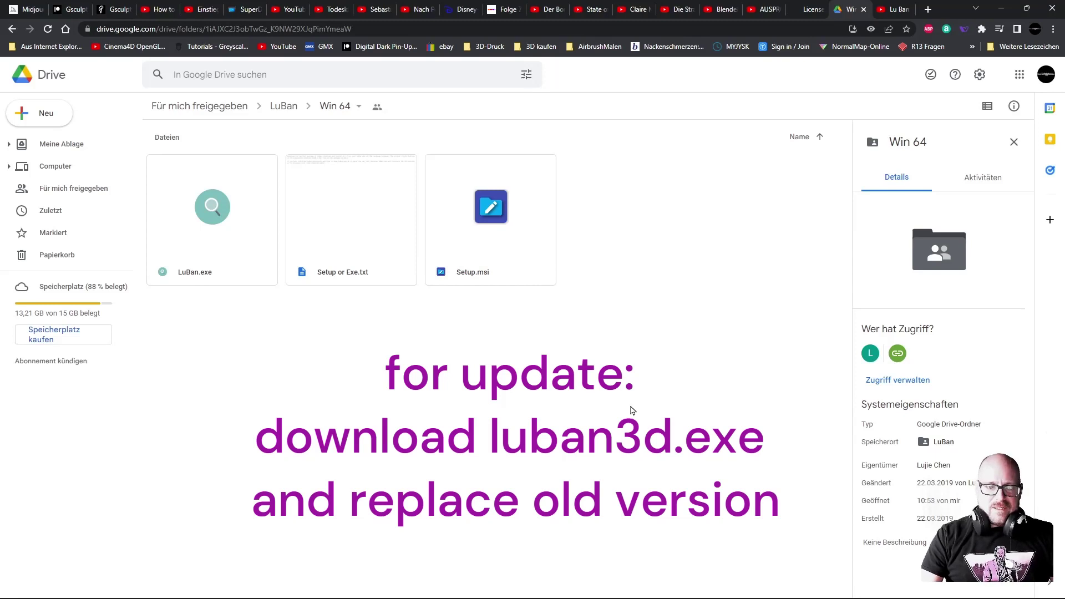
right_click(203, 223)
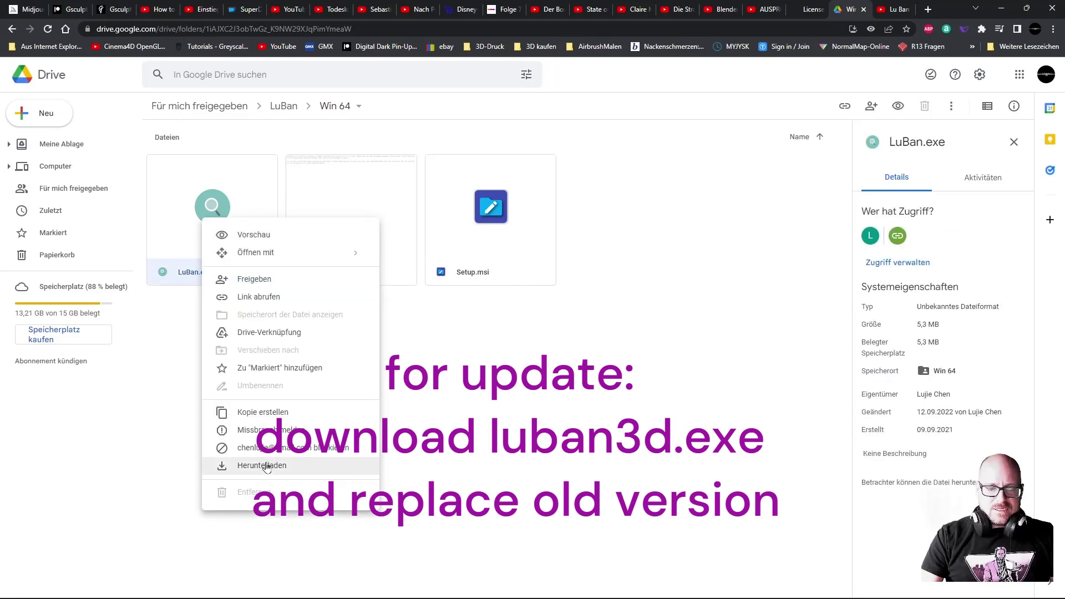
left_click(676, 307)
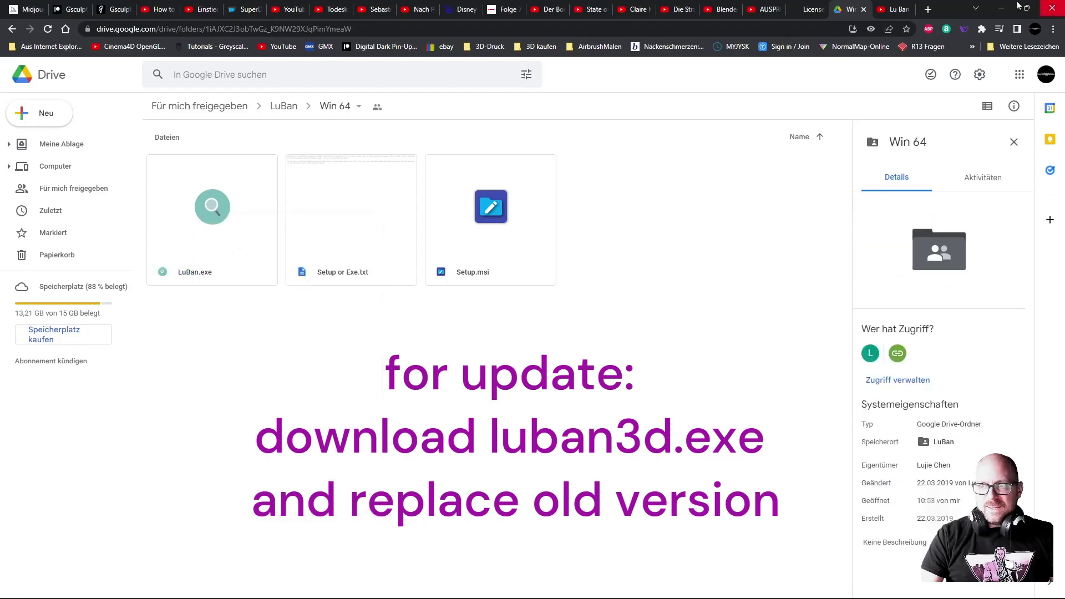
left_click(1001, 8)
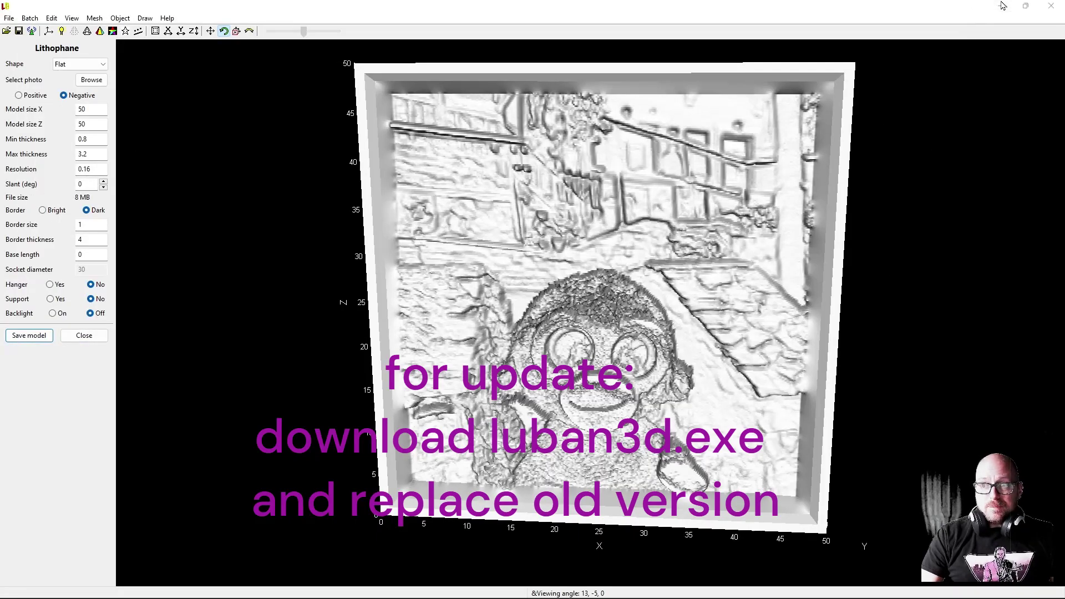
Minimise the LuBan 3D window holding the 50 × 50 lithophane.
left_click(1002, 6)
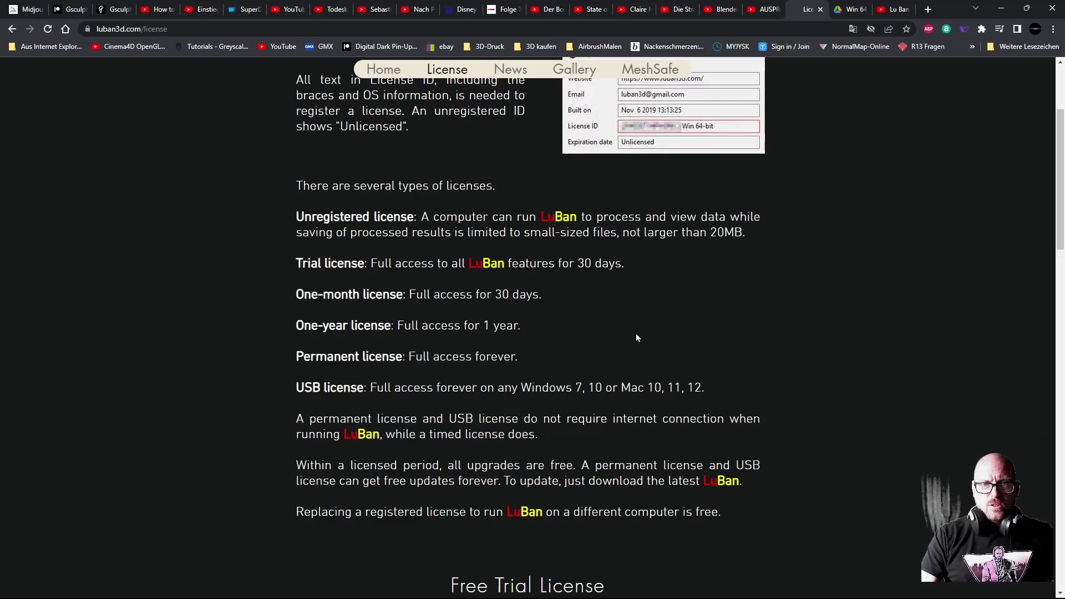
Scroll to the computer-based license prices: USD 16 one month, USD 80 one year, USD 400 permanent.
scroll(626, 337, "down", 10)
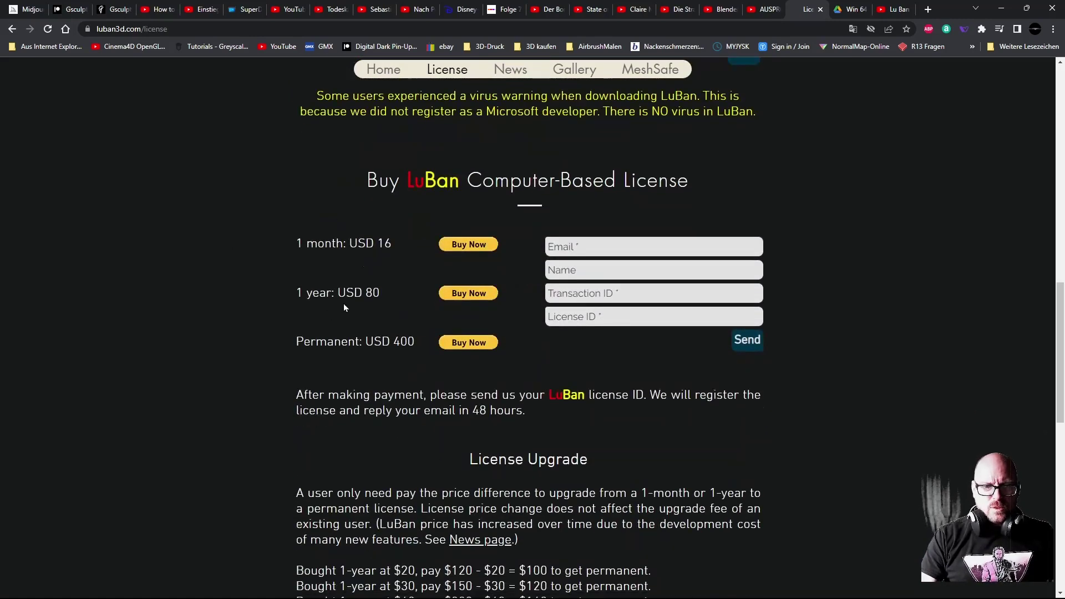
scroll(401, 315, "up", 2)
scroll(400, 314, "down", 1)
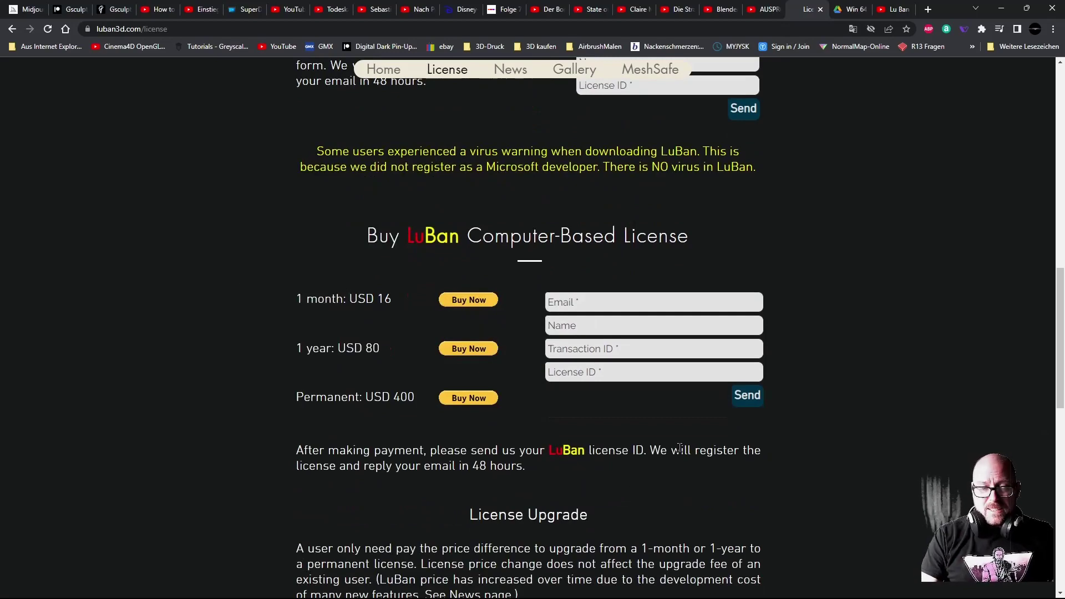
scroll(610, 449, "down", 1)
scroll(607, 448, "up", 1)
scroll(638, 427, "down", 4)
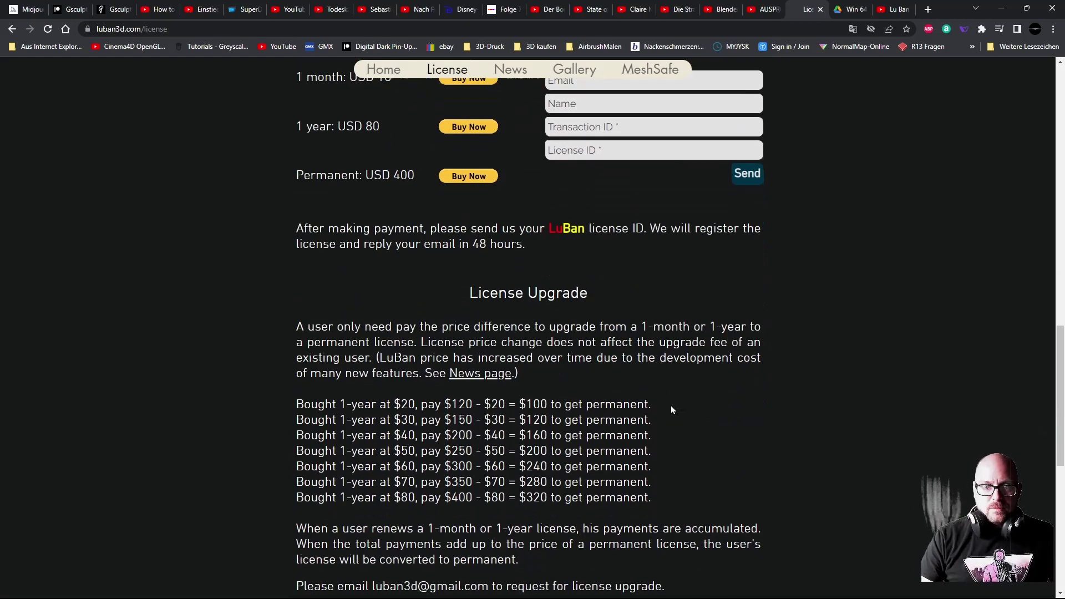
scroll(801, 364, "down", 3)
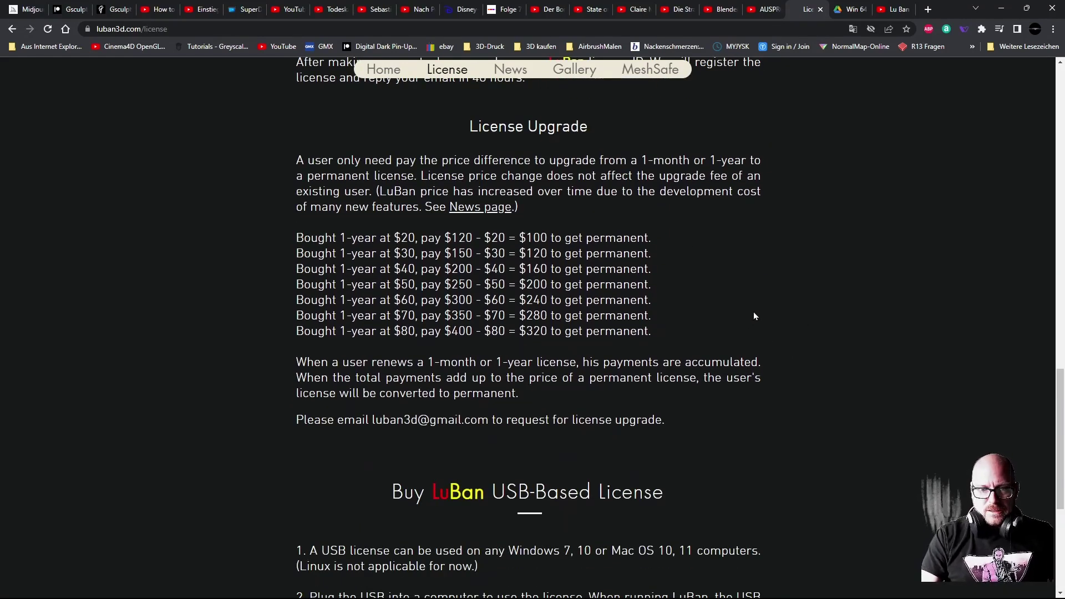
scroll(757, 308, "up", 5)
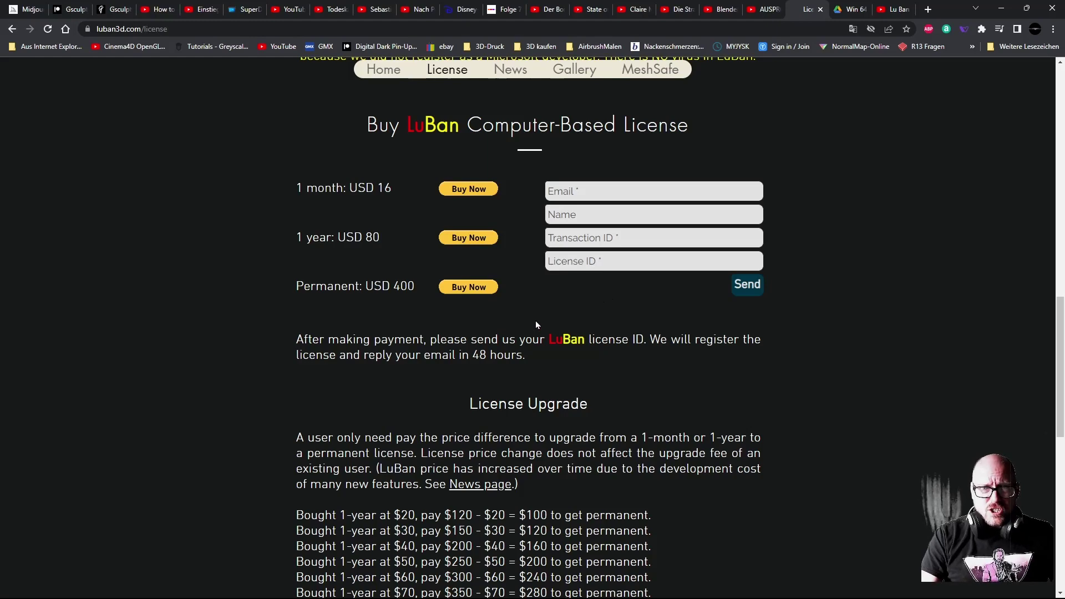
scroll(506, 307, "down", 1)
scroll(506, 308, "up", 1)
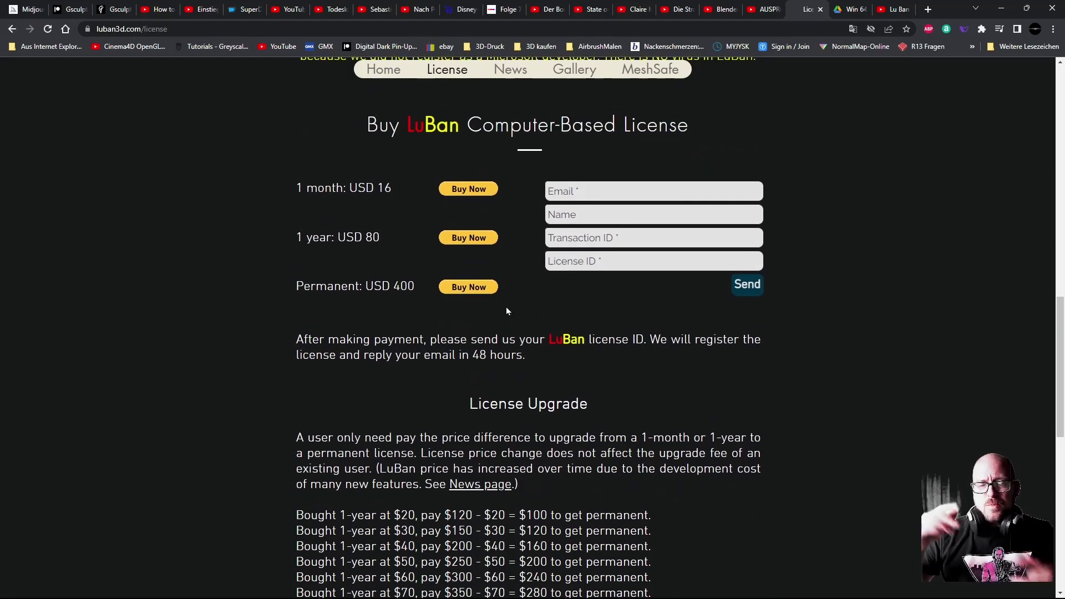
scroll(521, 275, "down", 3)
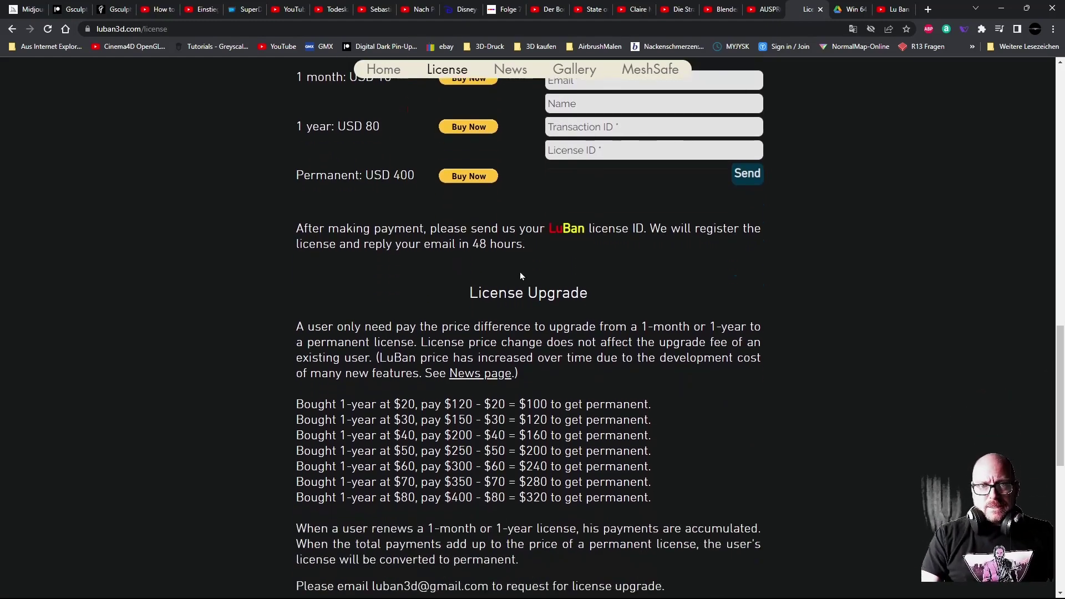
scroll(625, 378, "up", 4)
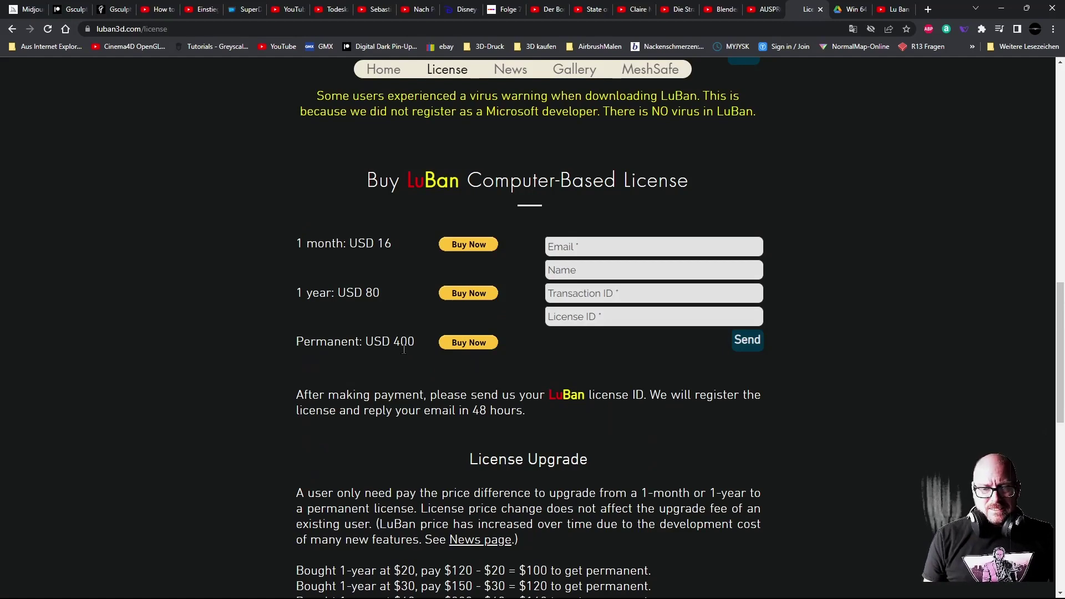
scroll(418, 307, "down", 3)
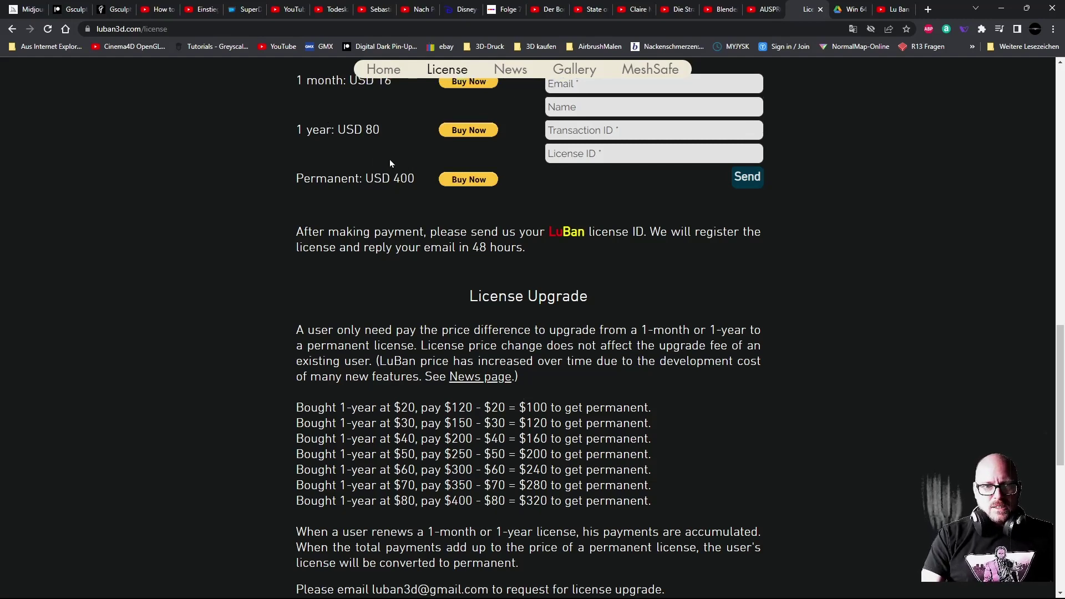
scroll(390, 162, "up", 1)
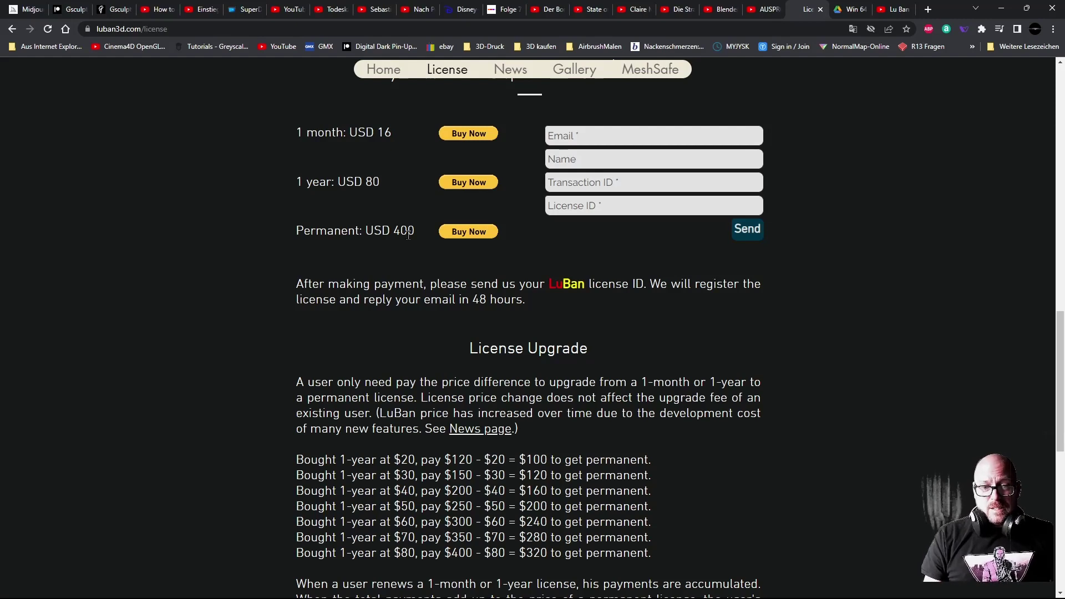
scroll(406, 236, "down", 1)
scroll(406, 236, "up", 1)
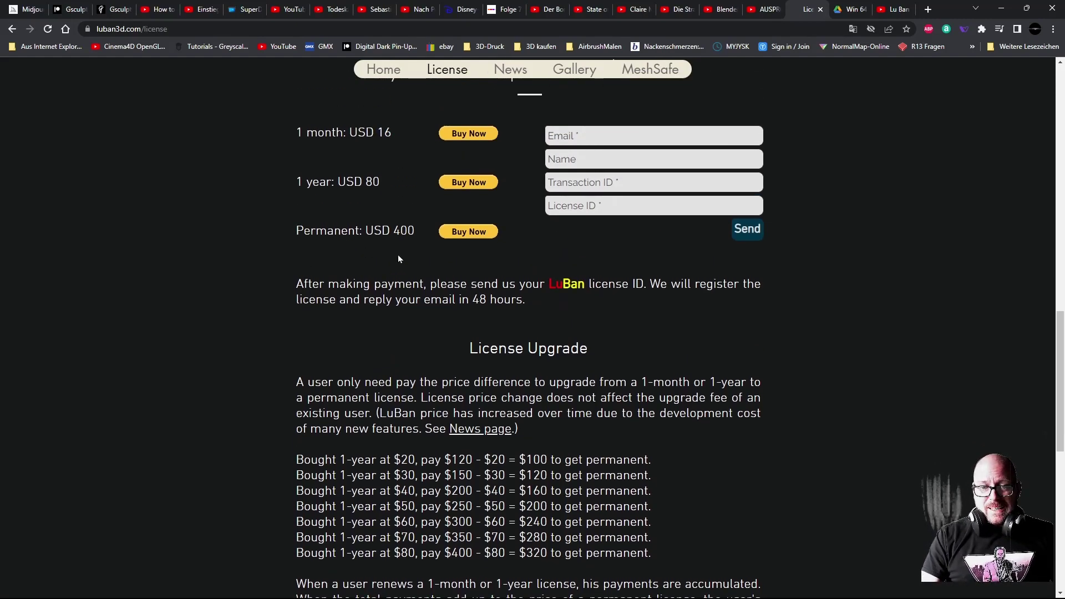